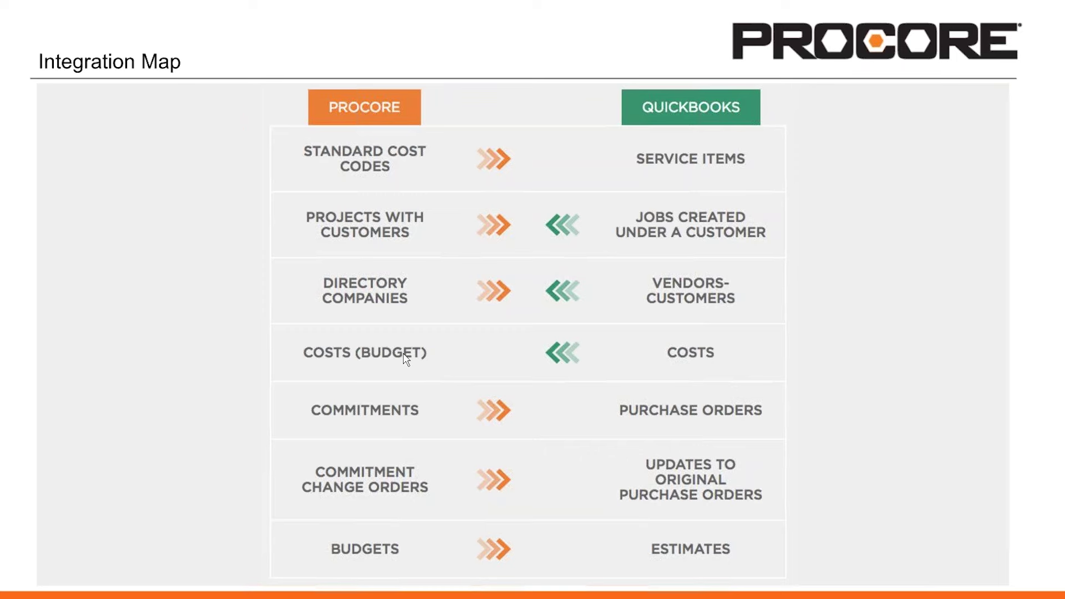
# Leave the Integration Map slideshow for Procore's Project Thumbnails portfolio
pyautogui.hotkey('alt', 'Tab')
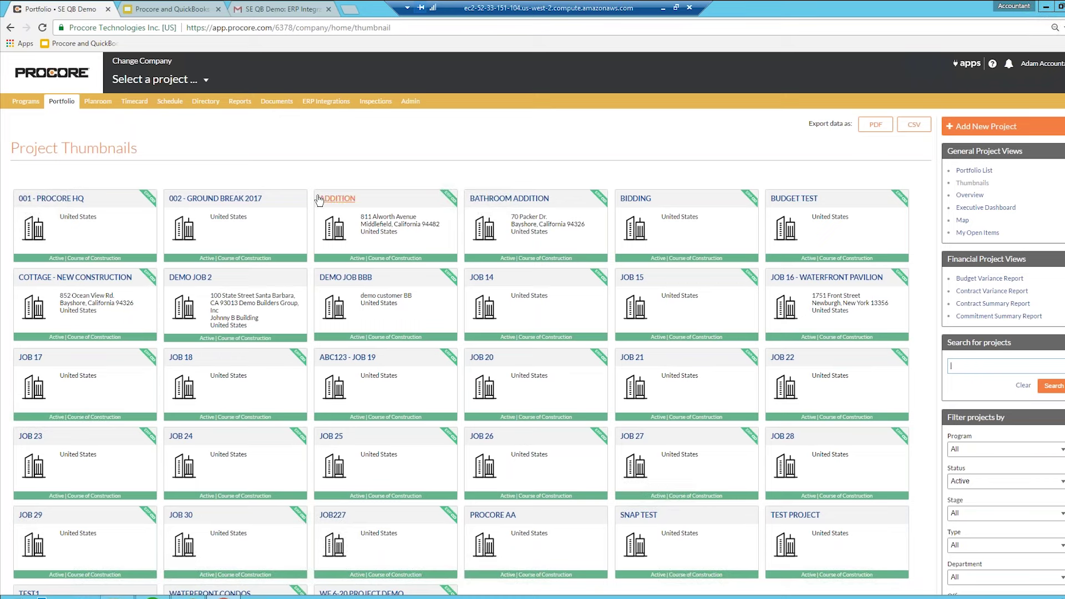
# Go to the Budget page of project 002 - Ground Break 2017
pyautogui.click(249, 201)
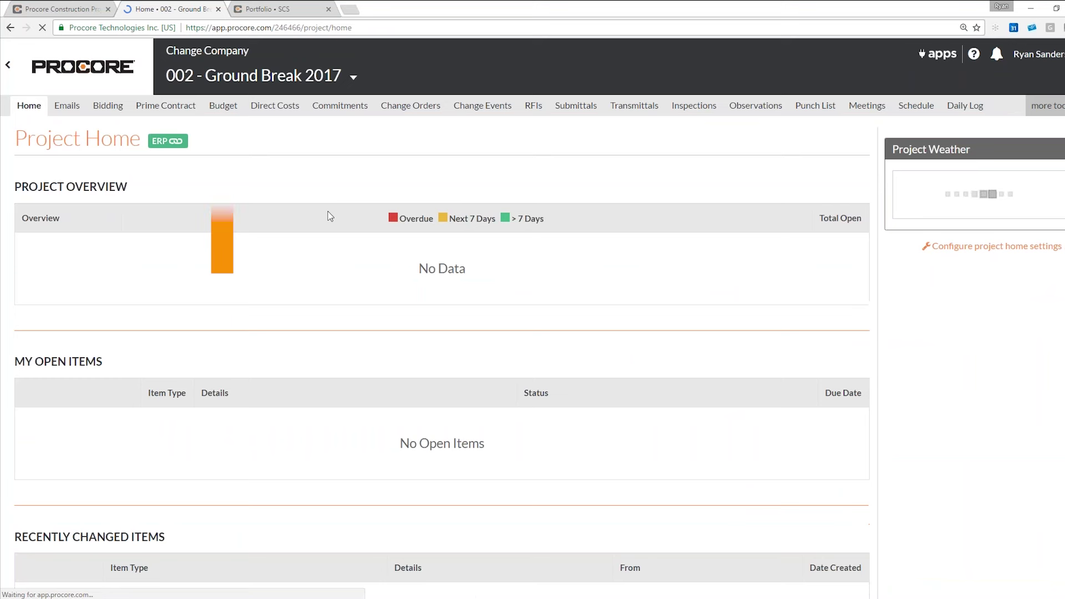
pyautogui.click(222, 106)
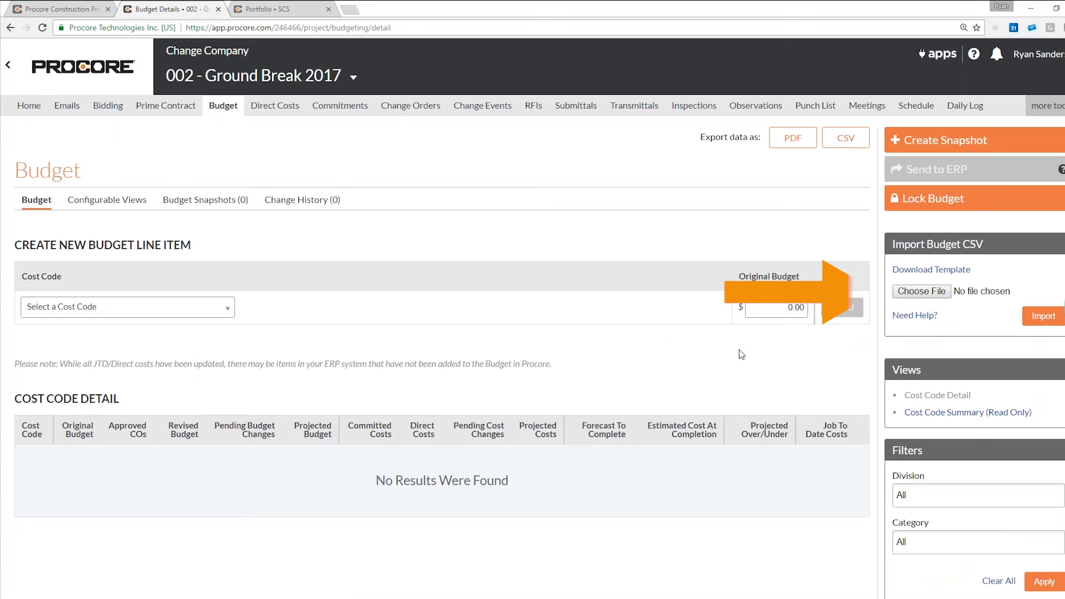
# Import the QB Lite Budget Import (4) CSV from Downloads into the project budget
pyautogui.click(934, 290)
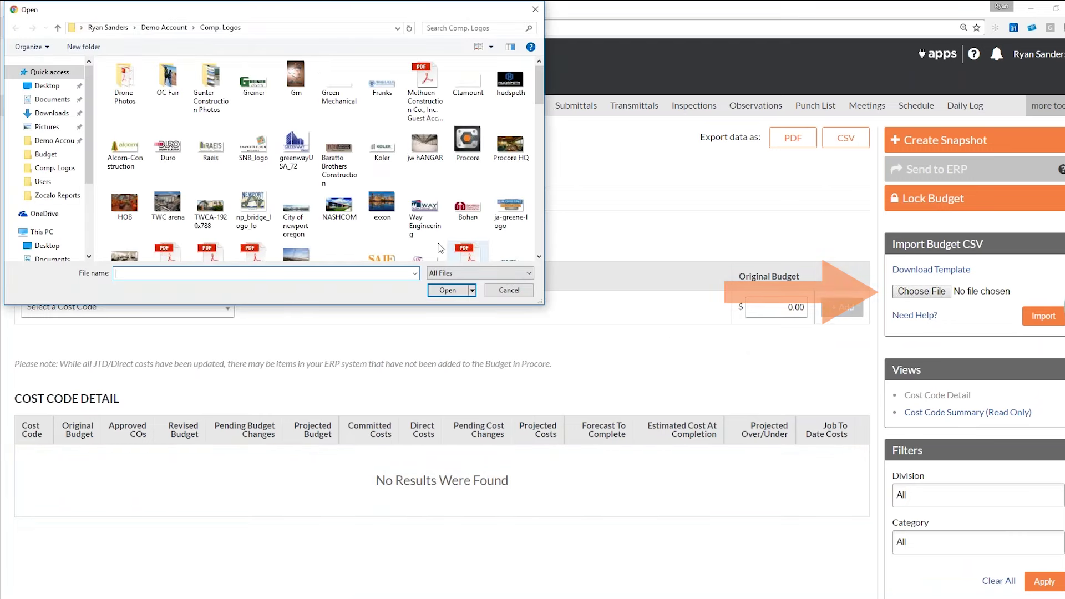
pyautogui.click(61, 140)
pyautogui.click(56, 113)
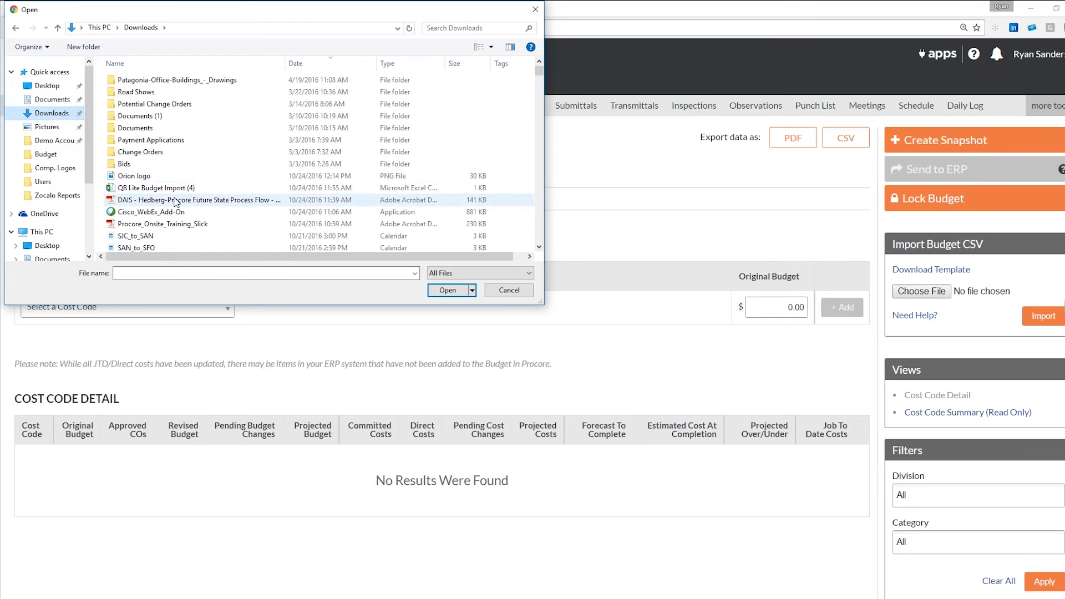
pyautogui.doubleClick(155, 188)
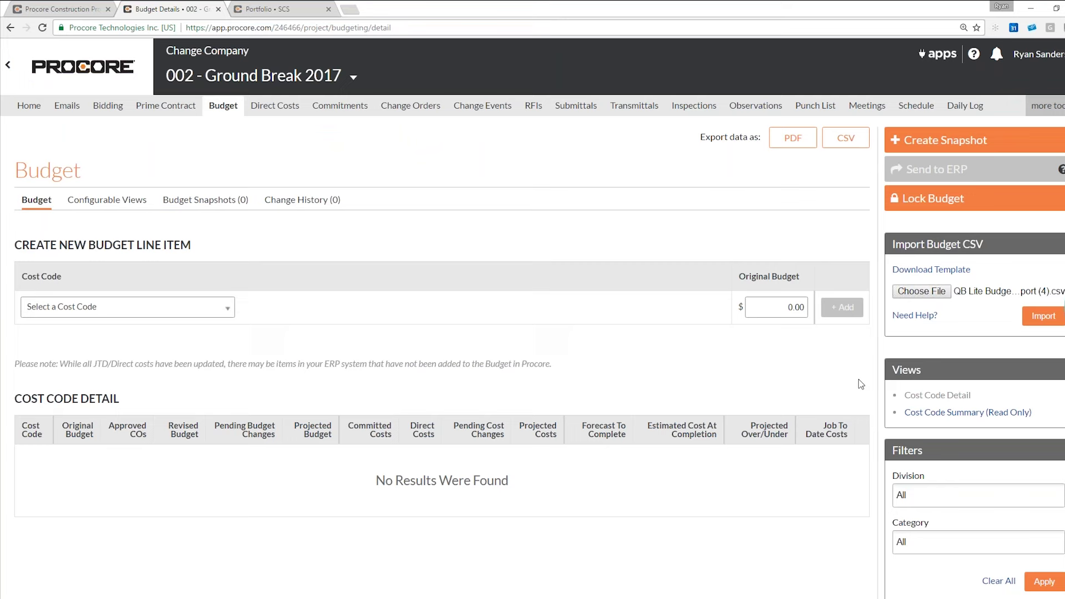
pyautogui.click(1044, 314)
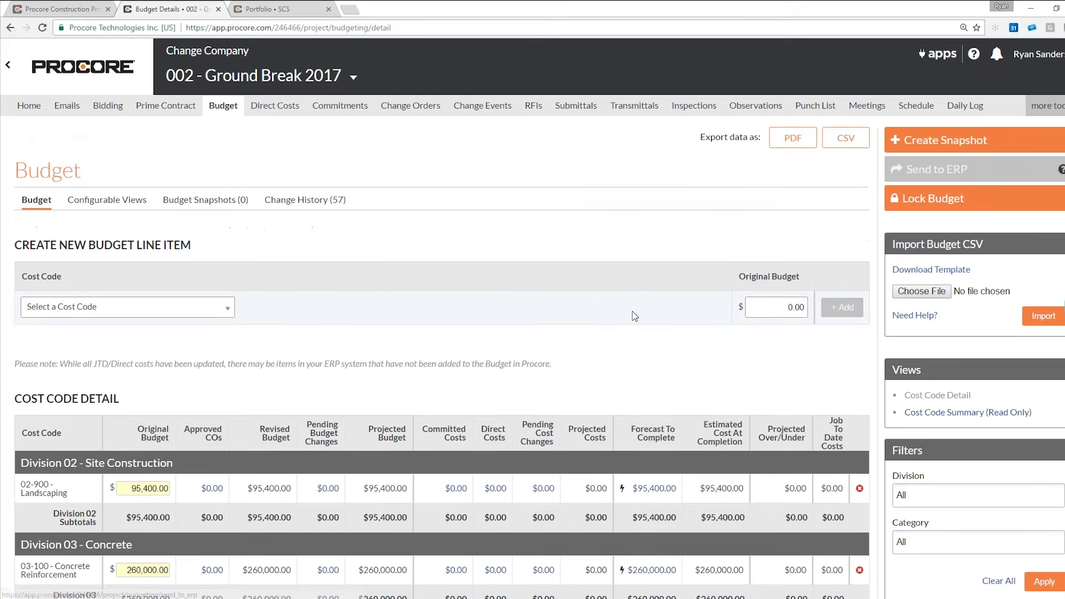
# Look over the imported Cost Code Detail lines, then return to the Portfolio thumbnails
pyautogui.scroll(-5, 582, 324)
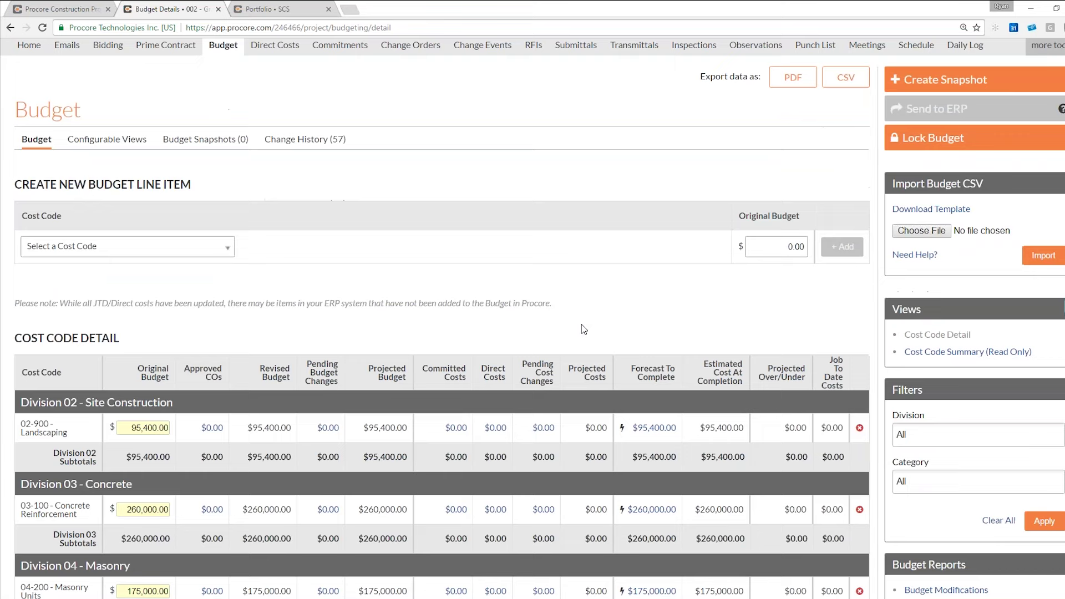
pyautogui.scroll(6, 582, 324)
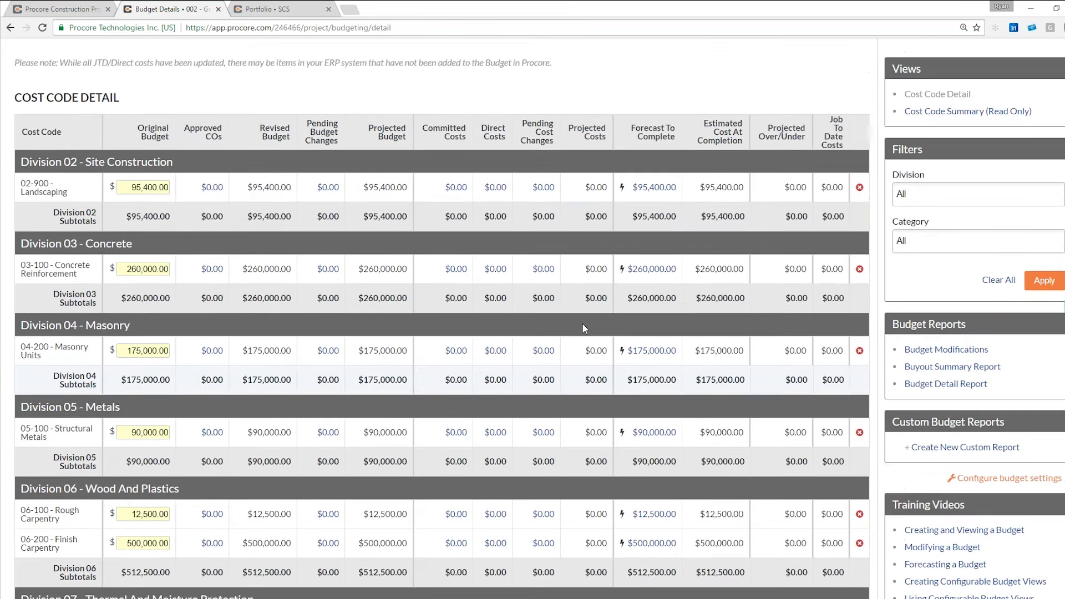
pyautogui.click(926, 198)
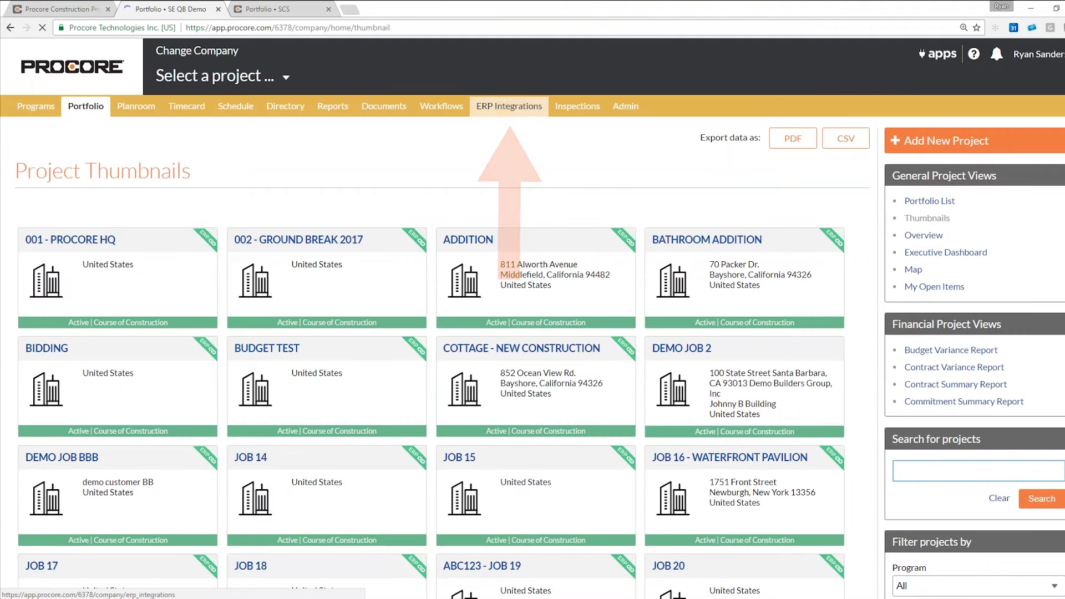
# Mark the 002 - Ground Break 2017 budget Accept in ERP Integrations' Budgets list and export it
pyautogui.click(509, 106)
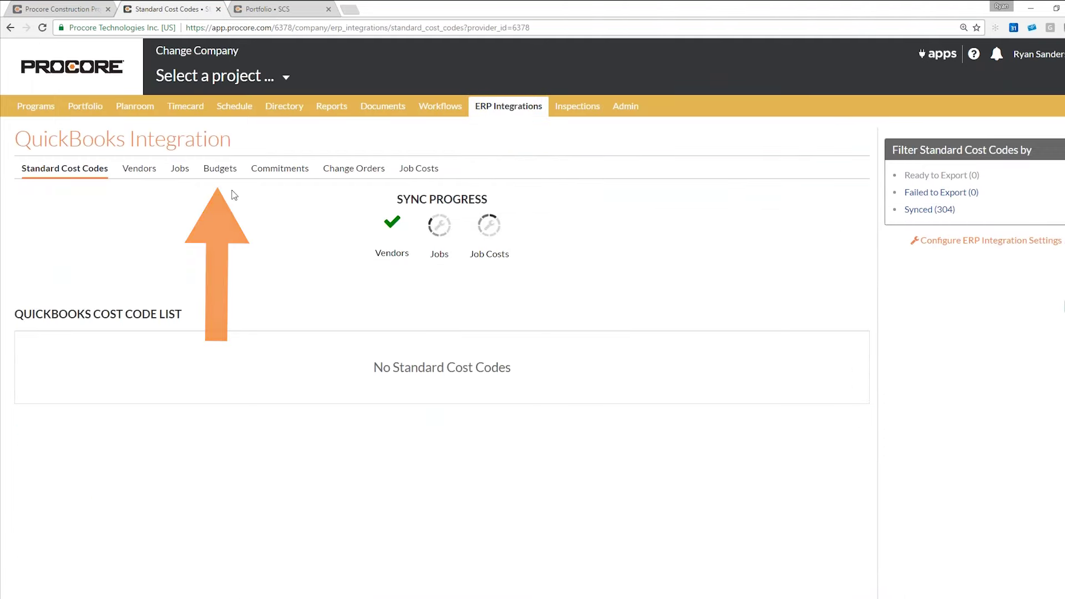
pyautogui.click(219, 168)
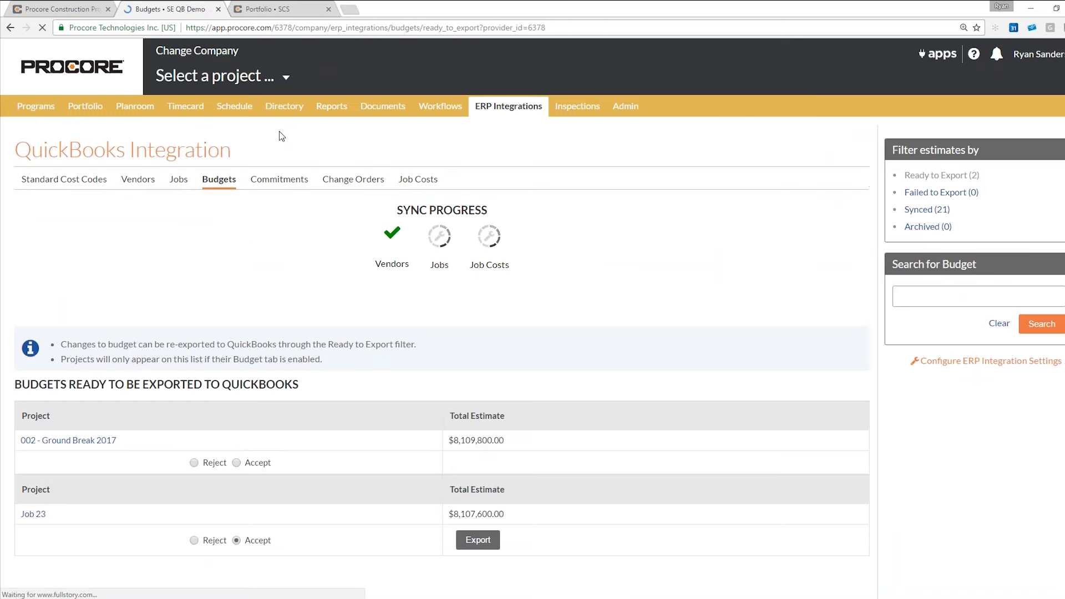
pyautogui.scroll(-1, 295, 279)
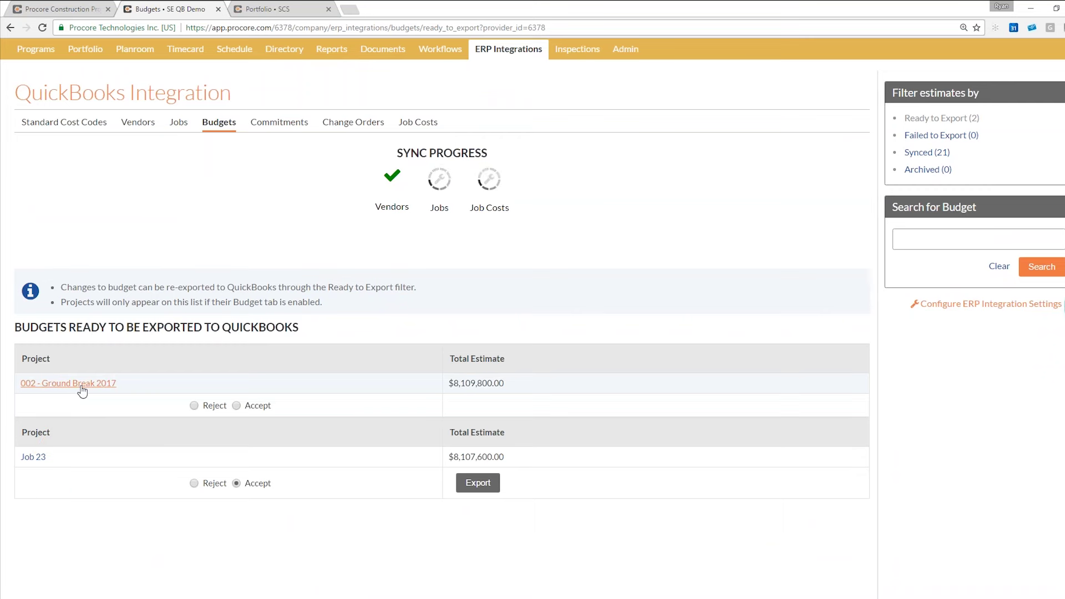
pyautogui.scroll(-1, 273, 402)
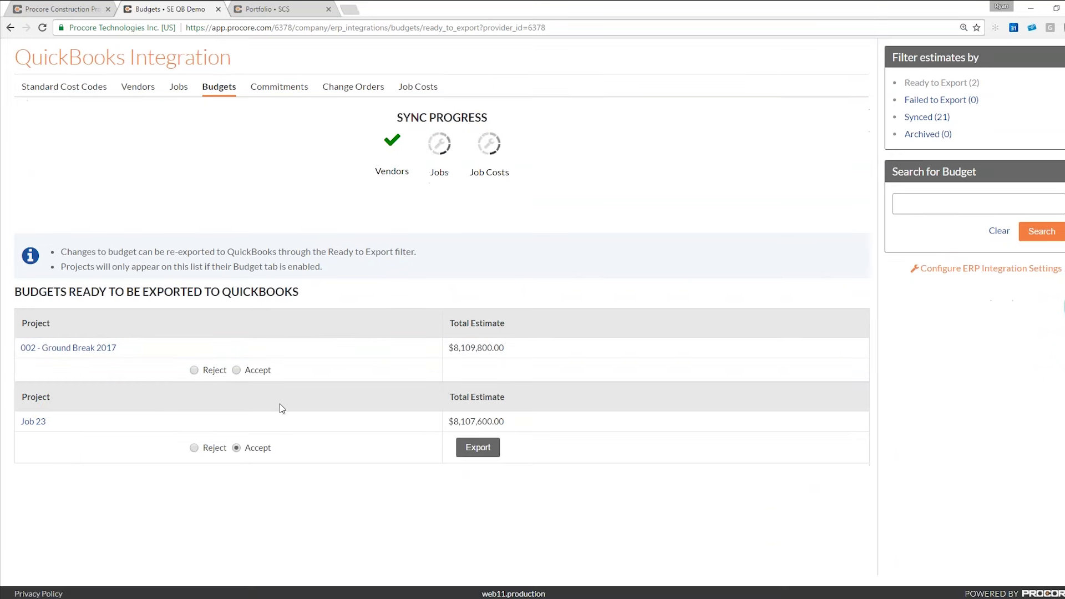
pyautogui.click(194, 371)
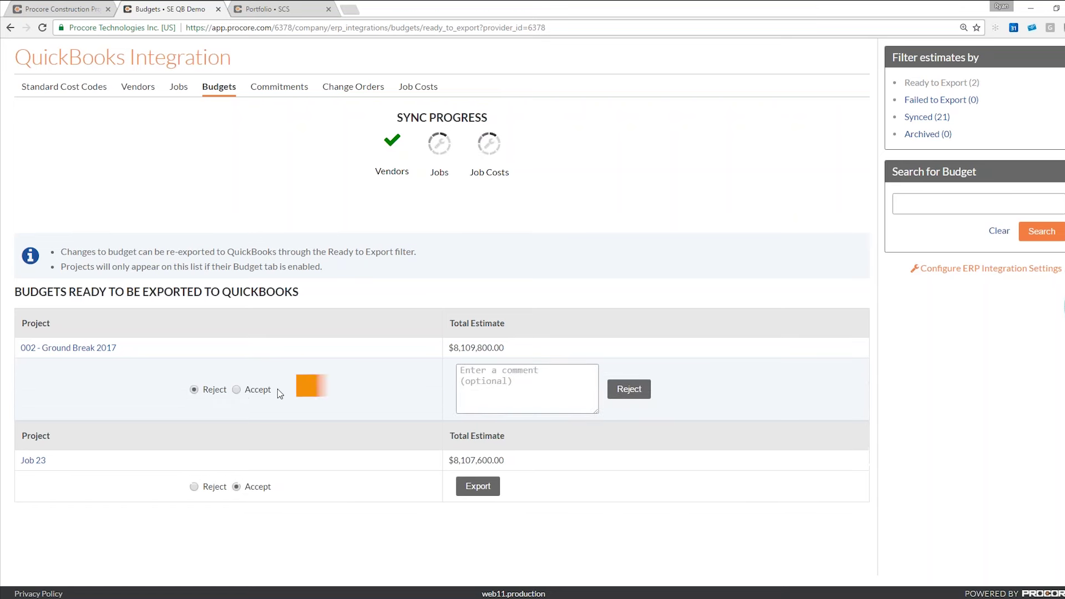
pyautogui.click(237, 390)
pyautogui.click(477, 374)
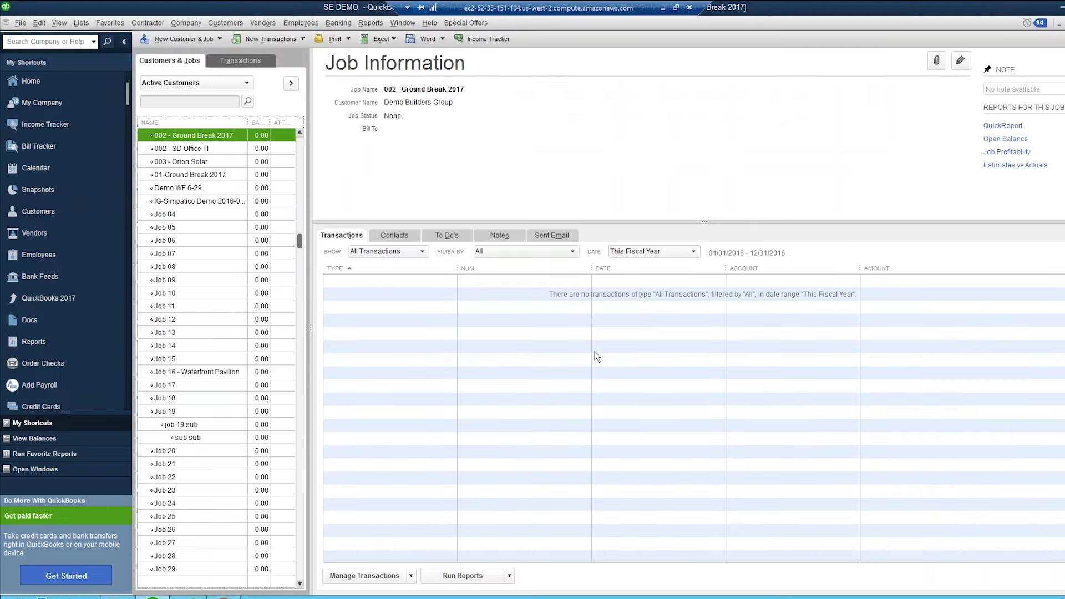
# Open Estimate 18 for the 001 - Procore HQ job in the Customer Center
pyautogui.scroll(3, 232, 276)
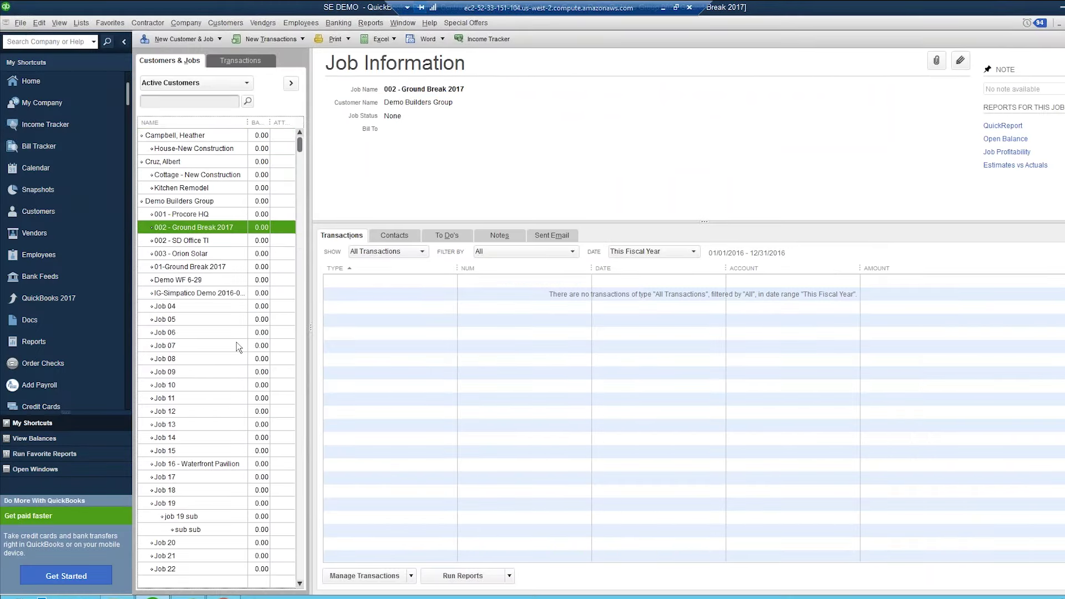
pyautogui.click(205, 215)
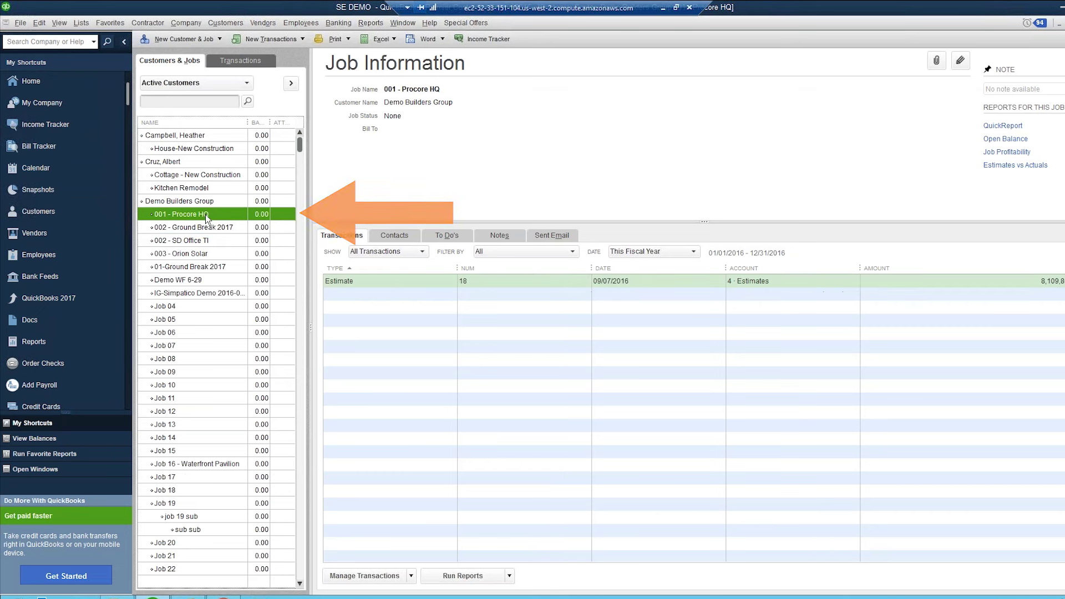
pyautogui.doubleClick(372, 282)
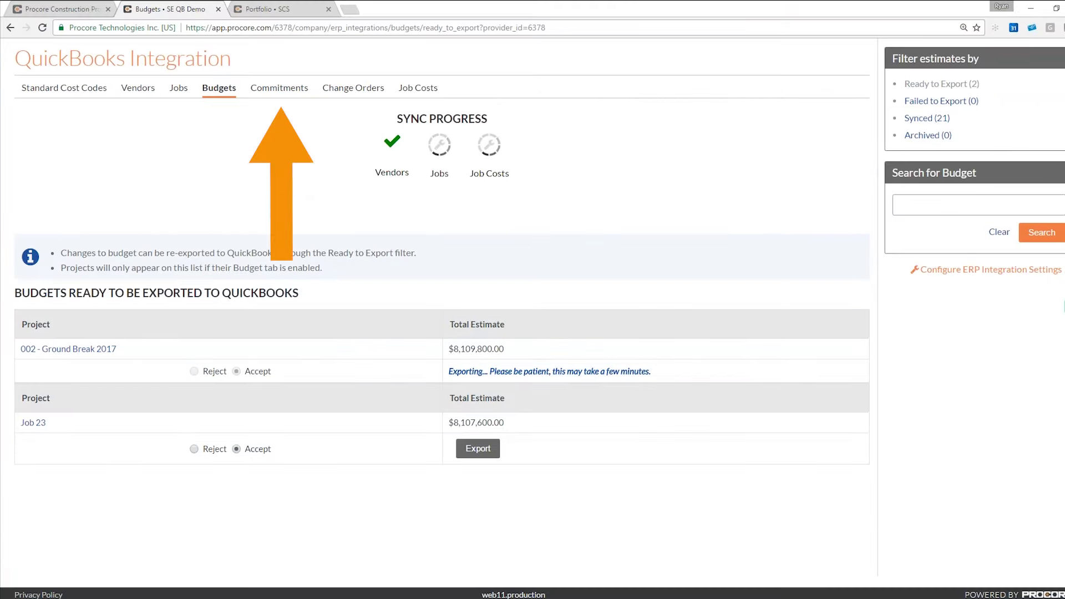
# Accept commitment WTR34-017 in the ERP Commitments list and export it to QuickBooks
pyautogui.click(279, 88)
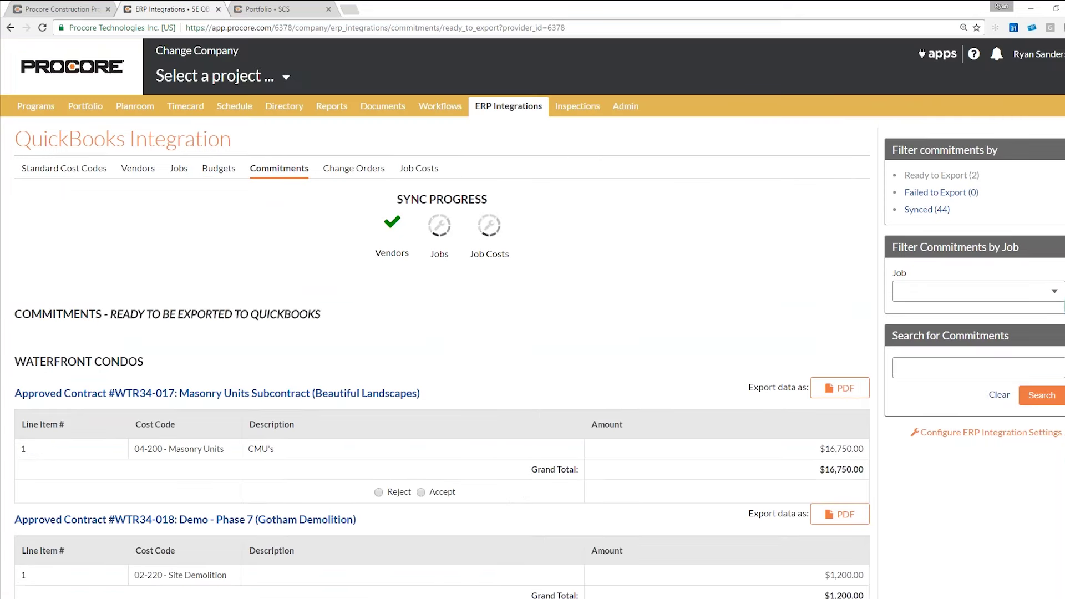
pyautogui.scroll(-2, 222, 200)
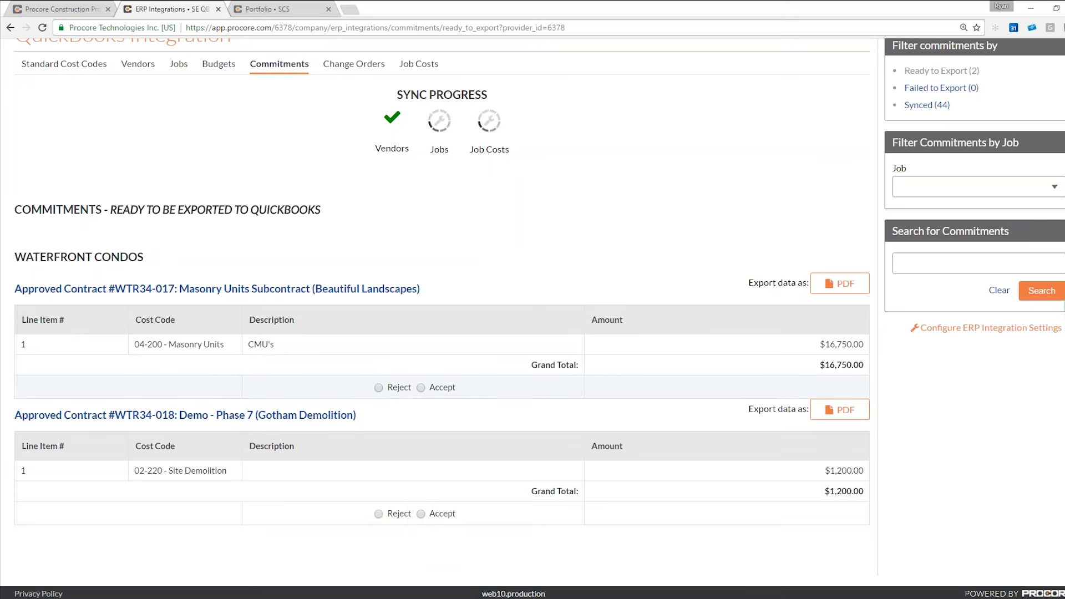
pyautogui.click(421, 388)
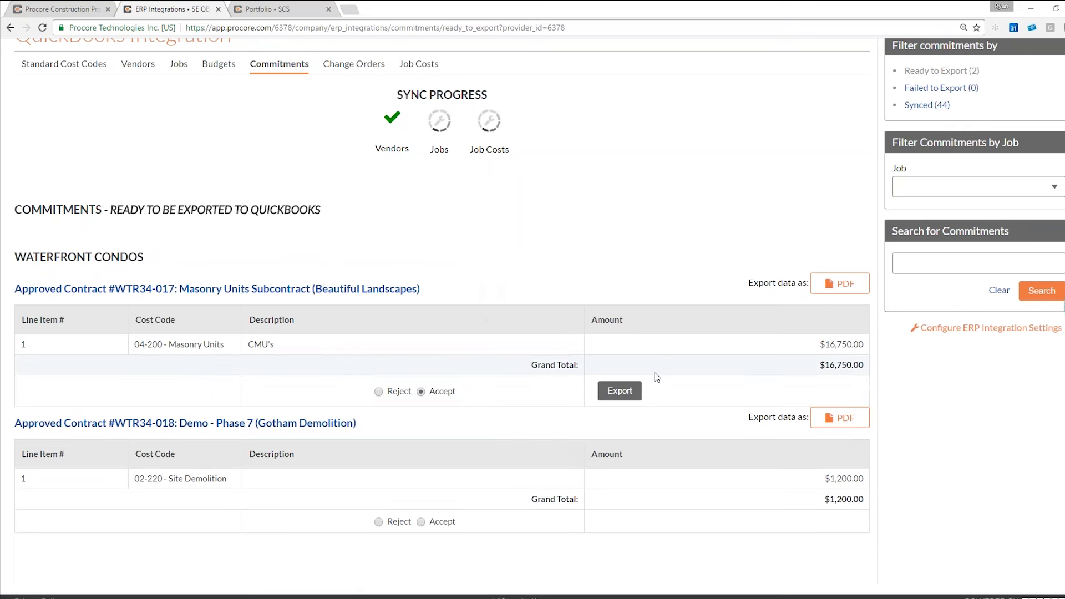
pyautogui.click(625, 392)
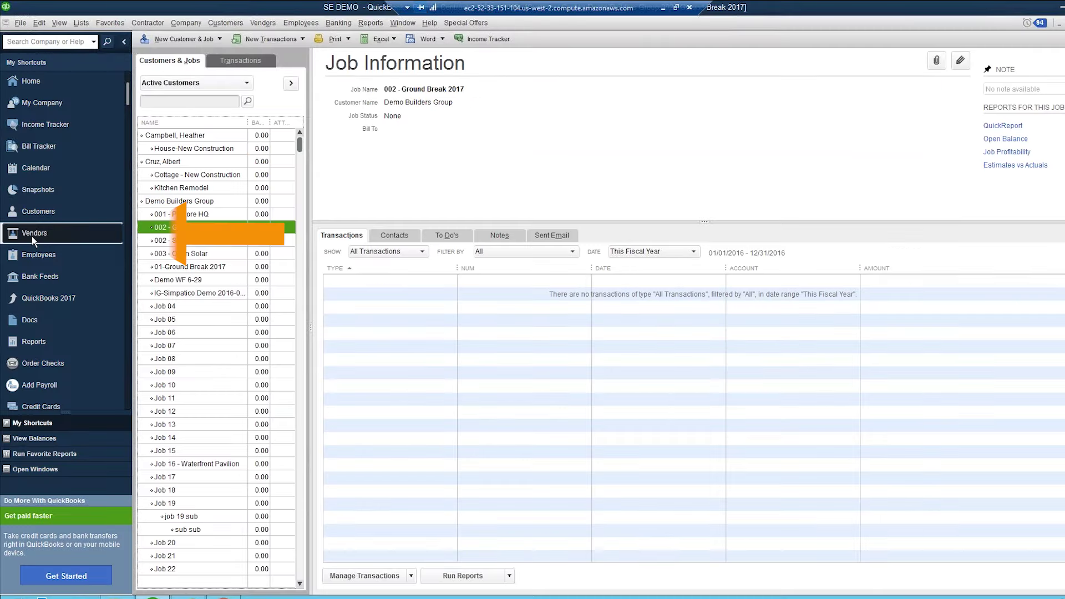
# Review Beautiful Landscapes' purchase order PO-001 (4,150.00), then return to the Customers list
pyautogui.click(32, 235)
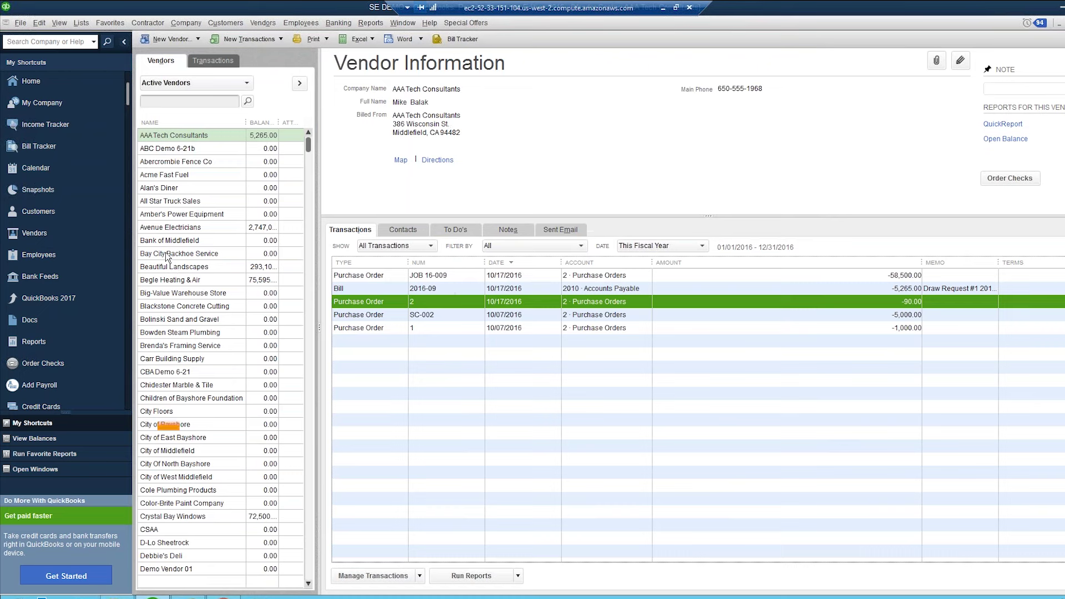
pyautogui.click(173, 265)
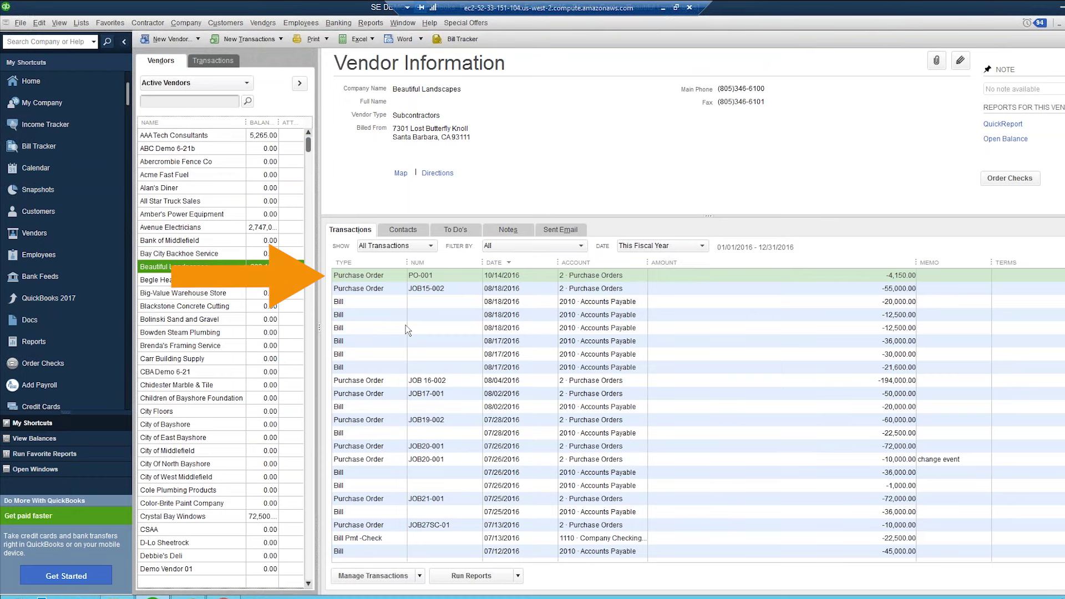
pyautogui.click(467, 274)
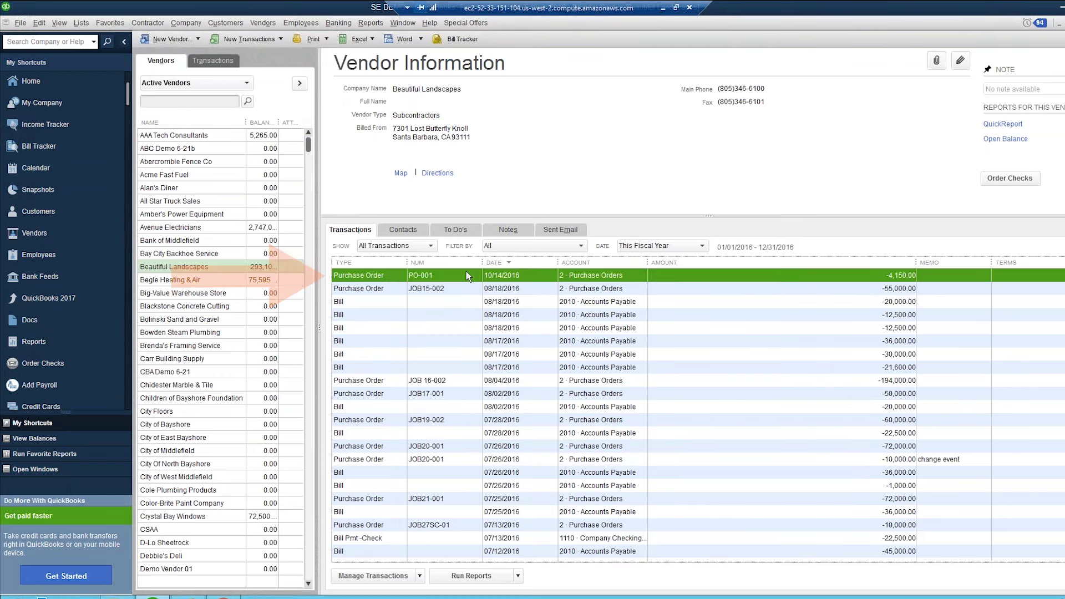
pyautogui.doubleClick(466, 275)
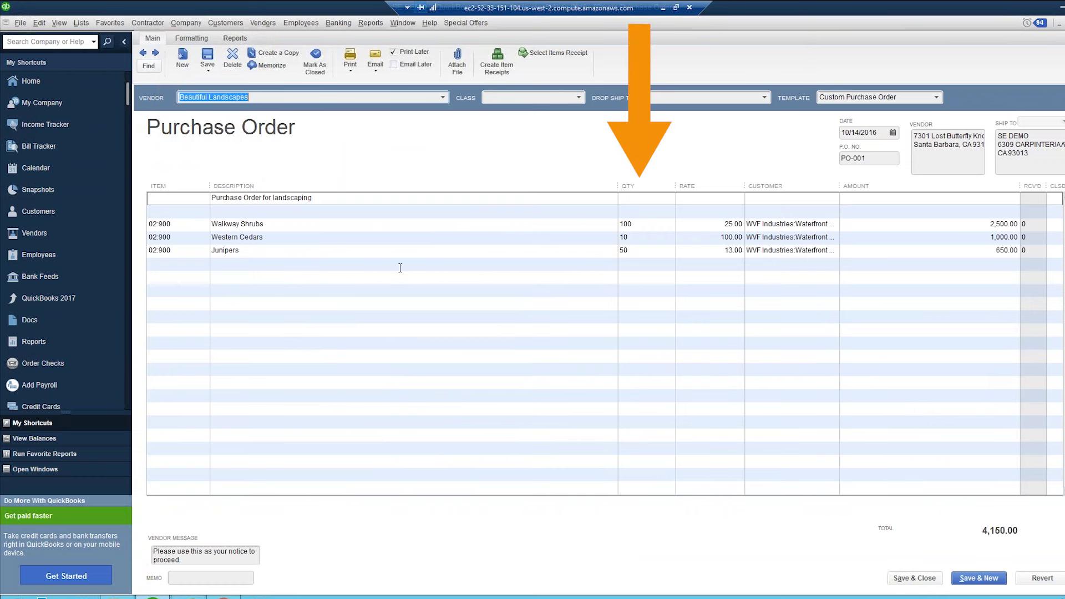
pyautogui.click(61, 212)
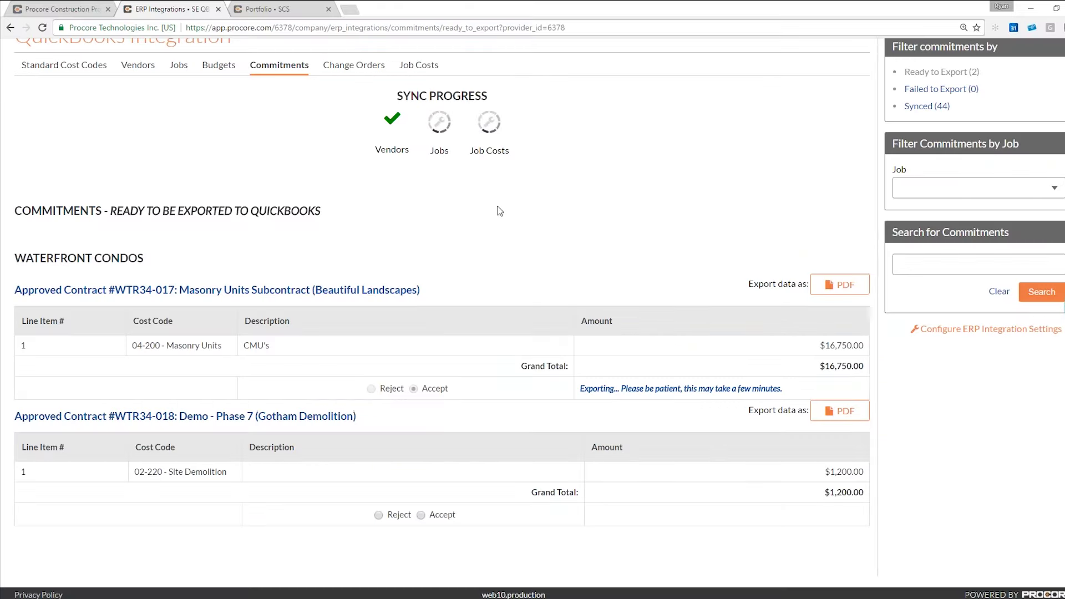
# Return to the company Portfolio's Project Thumbnails page via the Portfolio tab
pyautogui.scroll(2, 427, 255)
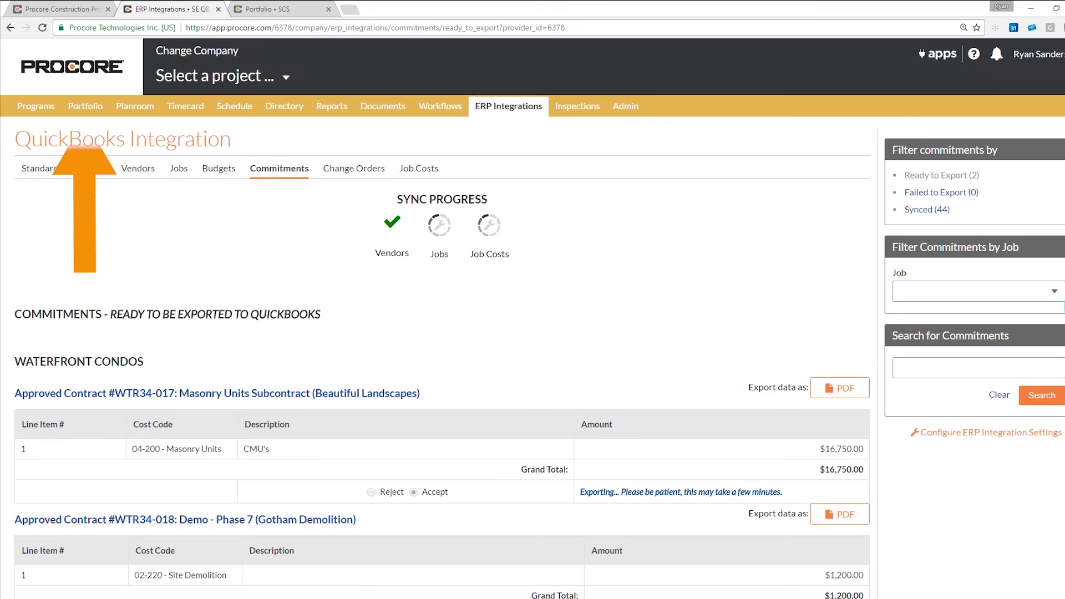
pyautogui.click(86, 106)
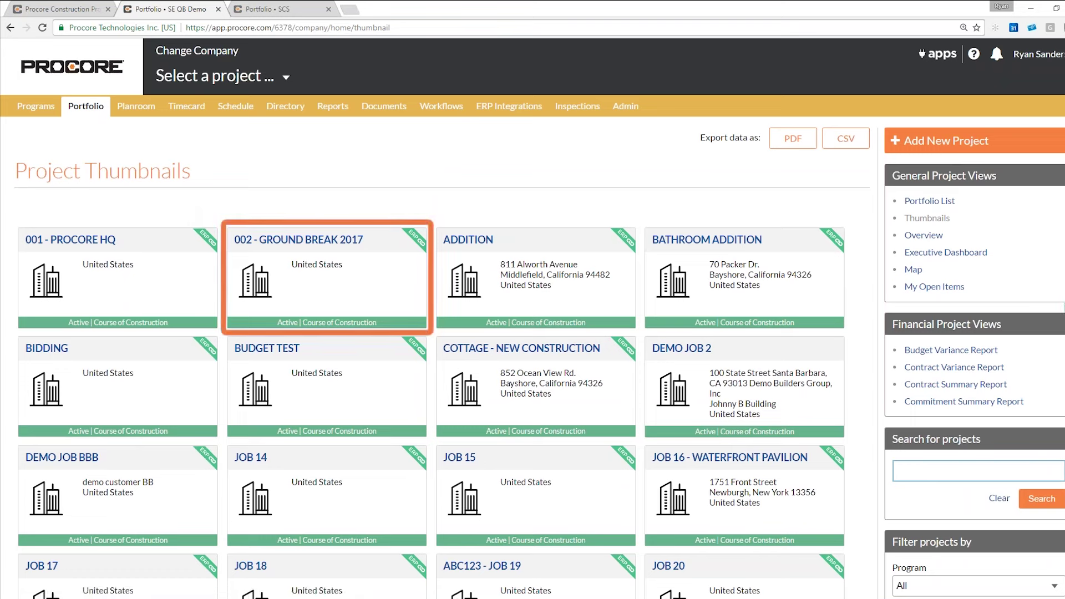
# Open 002 - Ground Break 2017's Budget and scroll through its cost code detail
pyautogui.click(298, 240)
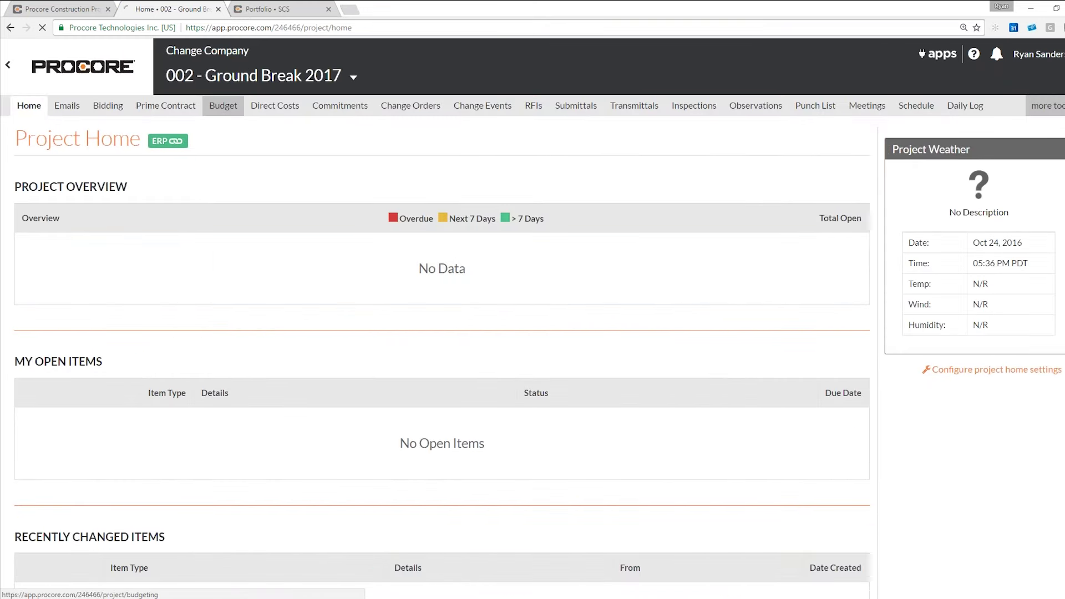
pyautogui.click(221, 109)
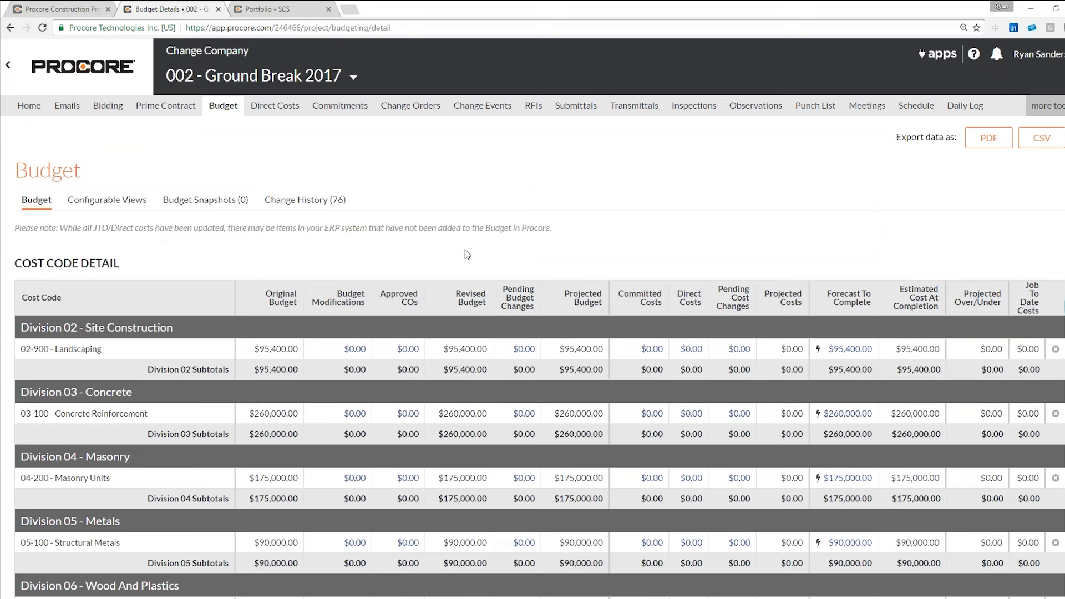
pyautogui.scroll(-1, 939, 232)
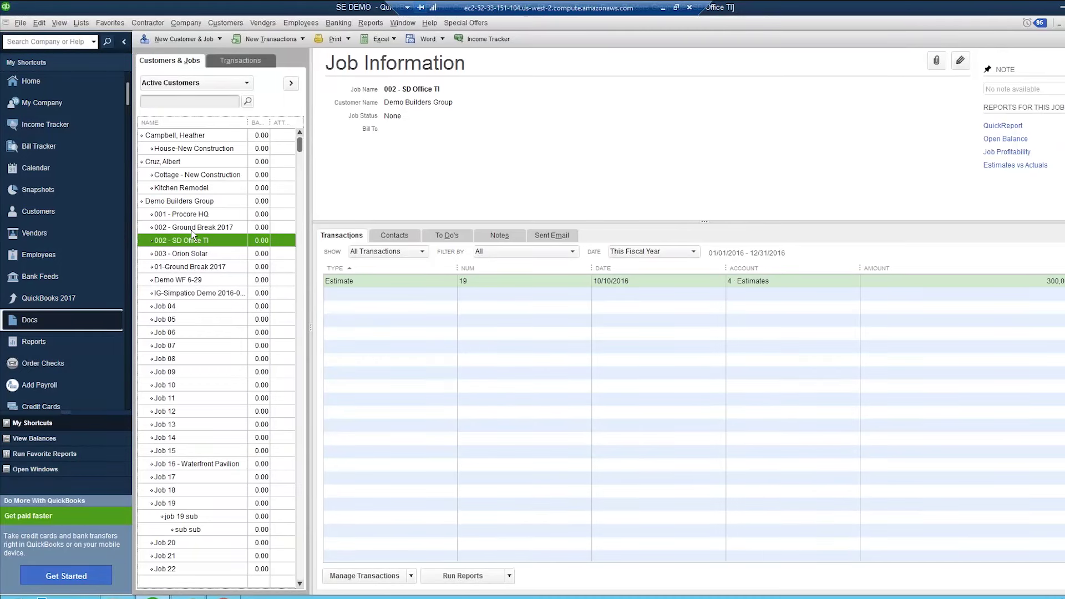
# Select job 002 - Ground Break 2017 and open its Estimate 22 totalling 8,109,800.00
pyautogui.click(193, 227)
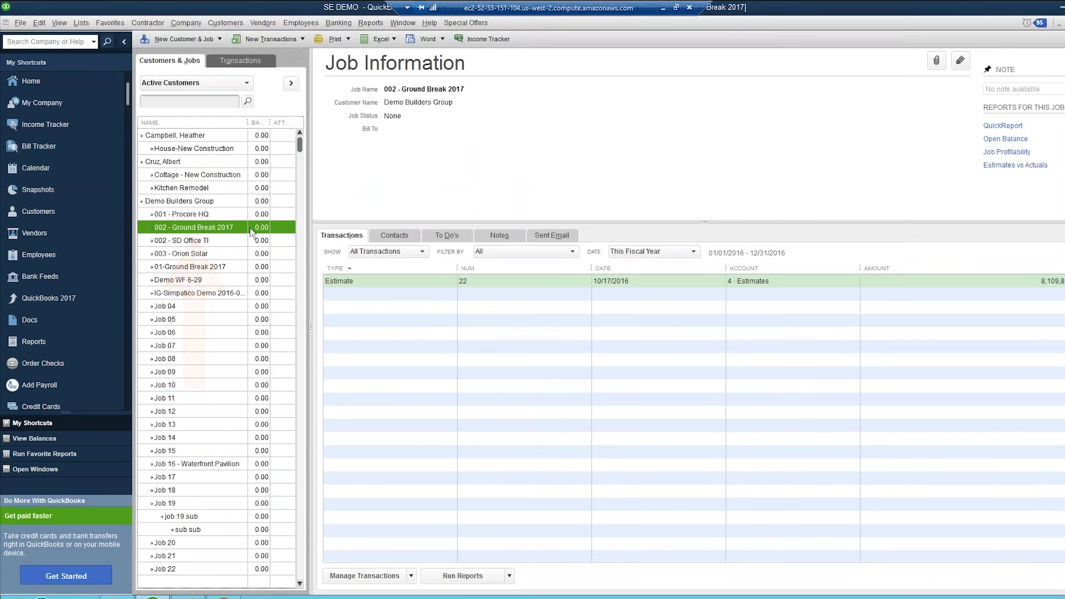
pyautogui.doubleClick(390, 284)
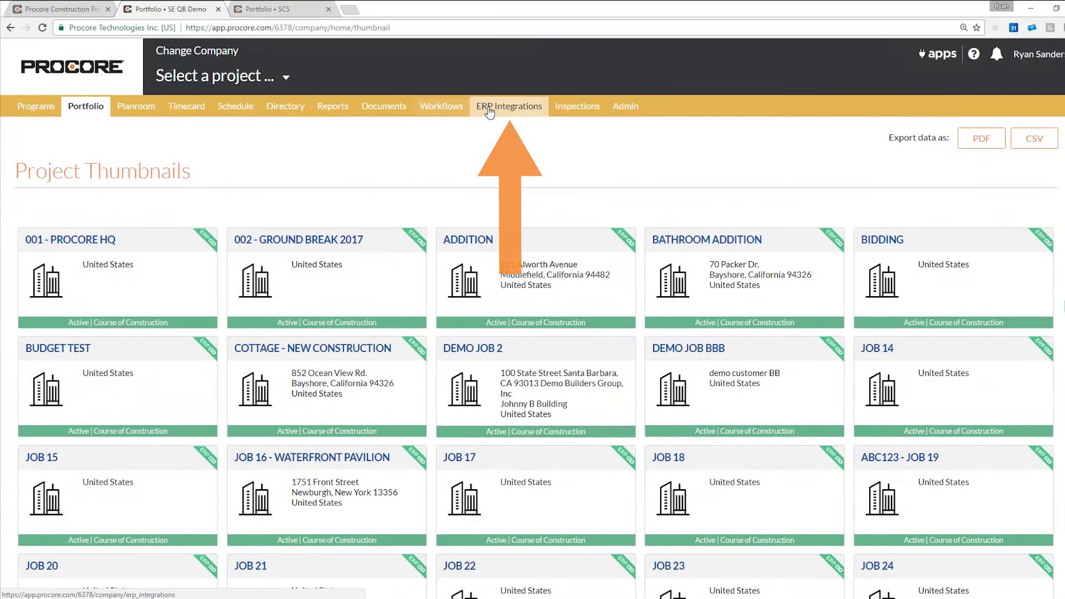
# In ERP Integrations, filter cost codes to the 304 already synced to QuickBooks
pyautogui.click(487, 110)
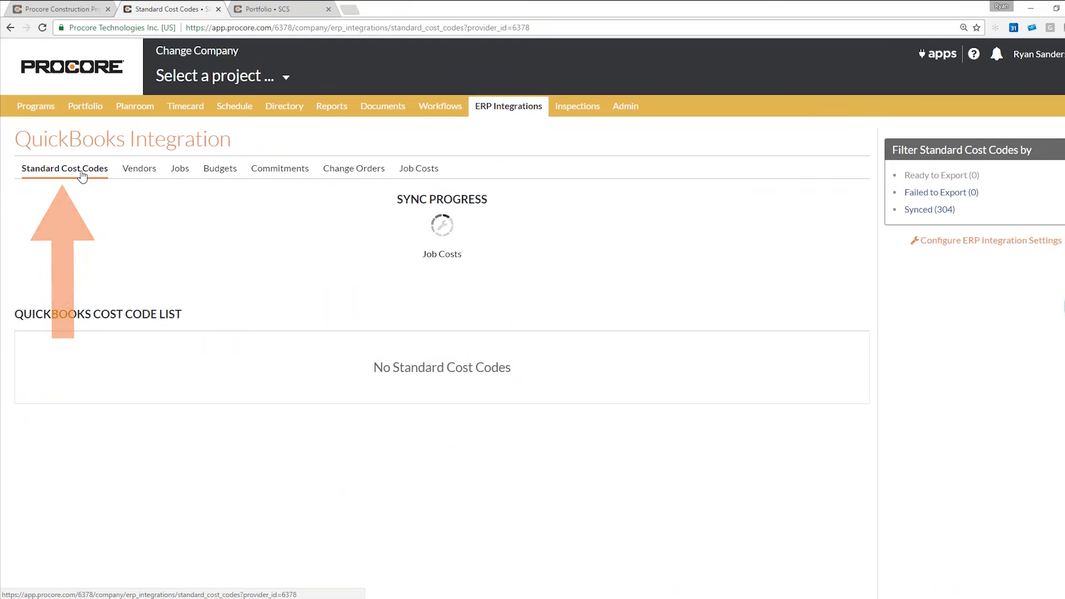
pyautogui.click(935, 210)
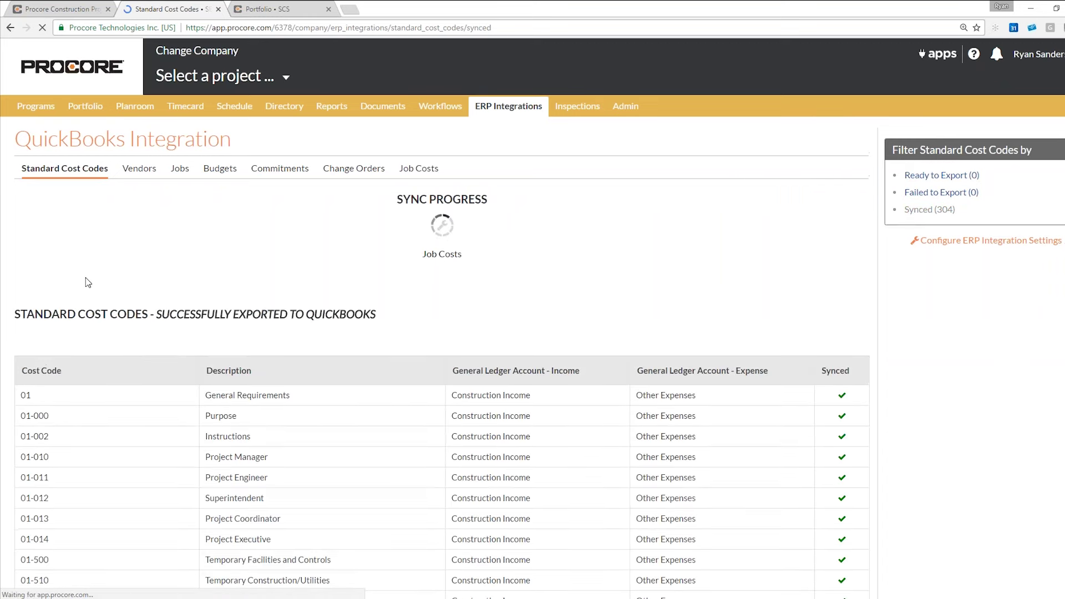
pyautogui.scroll(-2, 195, 329)
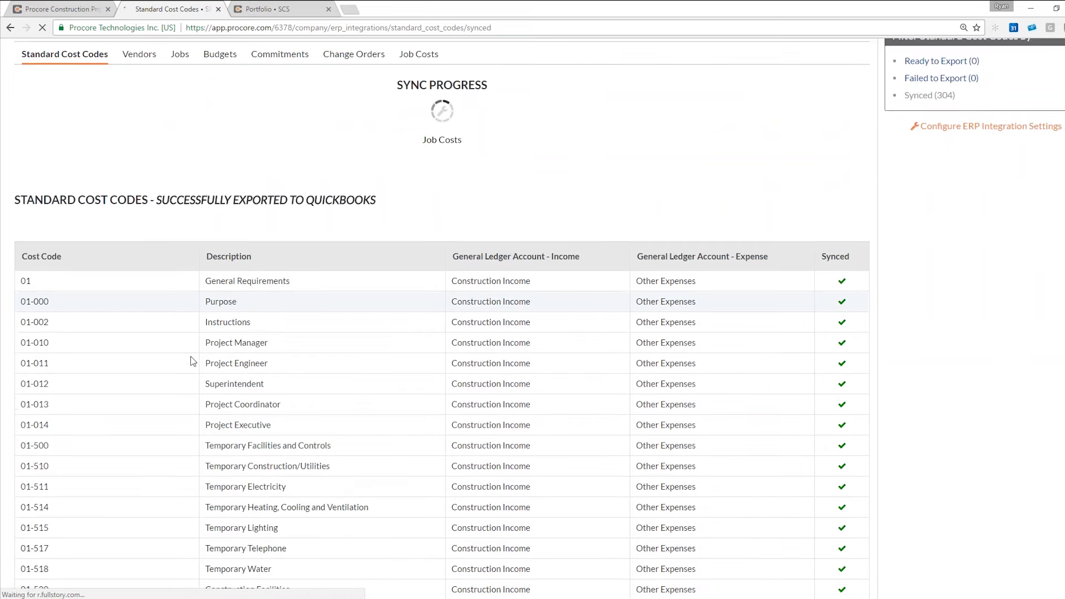
pyautogui.scroll(-1, 192, 361)
pyautogui.scroll(2, 192, 361)
pyautogui.scroll(1, 192, 361)
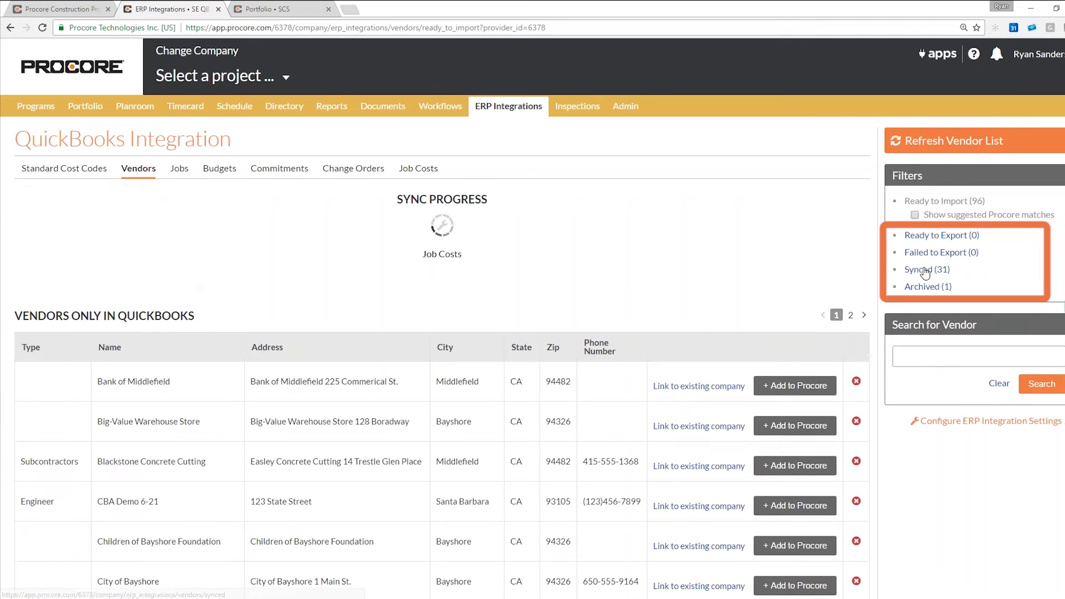
# Show the 31 synced vendors, then the Jobs and Budgets sync lists
pyautogui.click(941, 236)
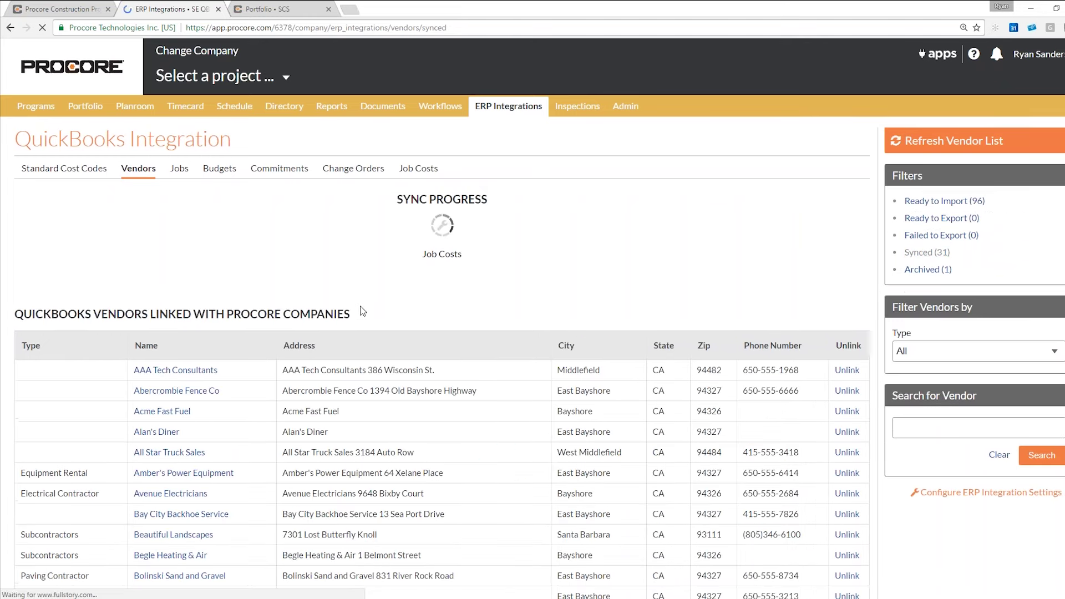
pyautogui.click(179, 168)
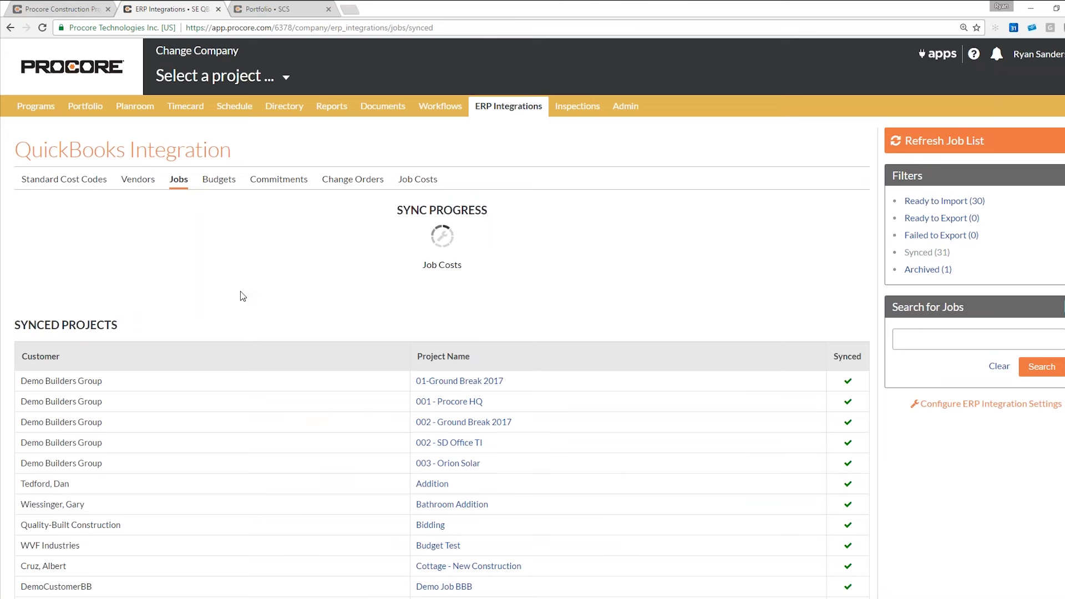
pyautogui.click(219, 179)
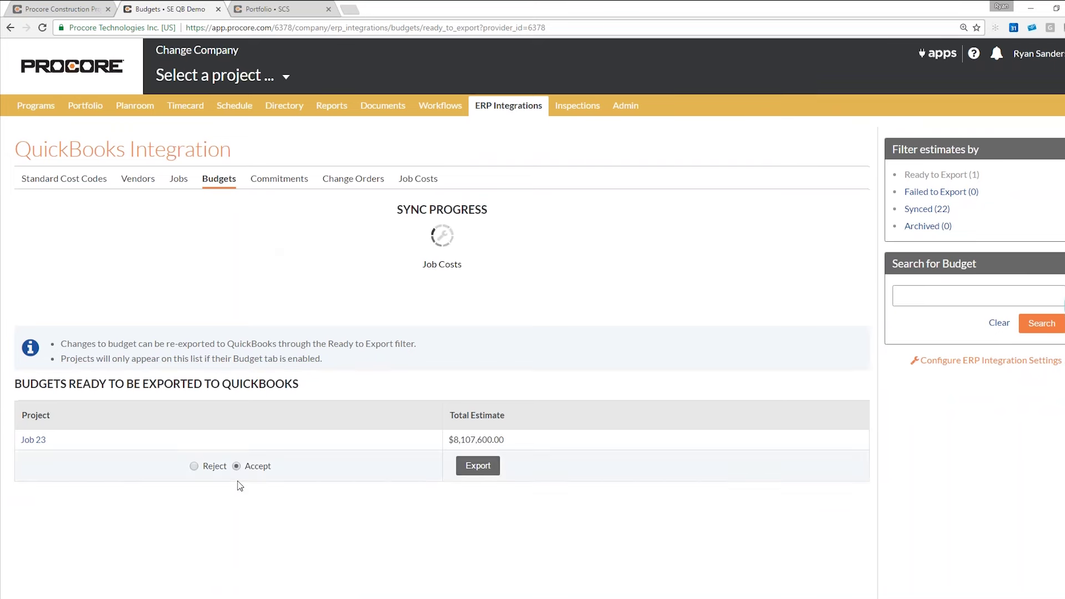
# Toggle the Job 23 budget to Reject and back to Accept
pyautogui.scroll(-1, 240, 483)
pyautogui.click(193, 425)
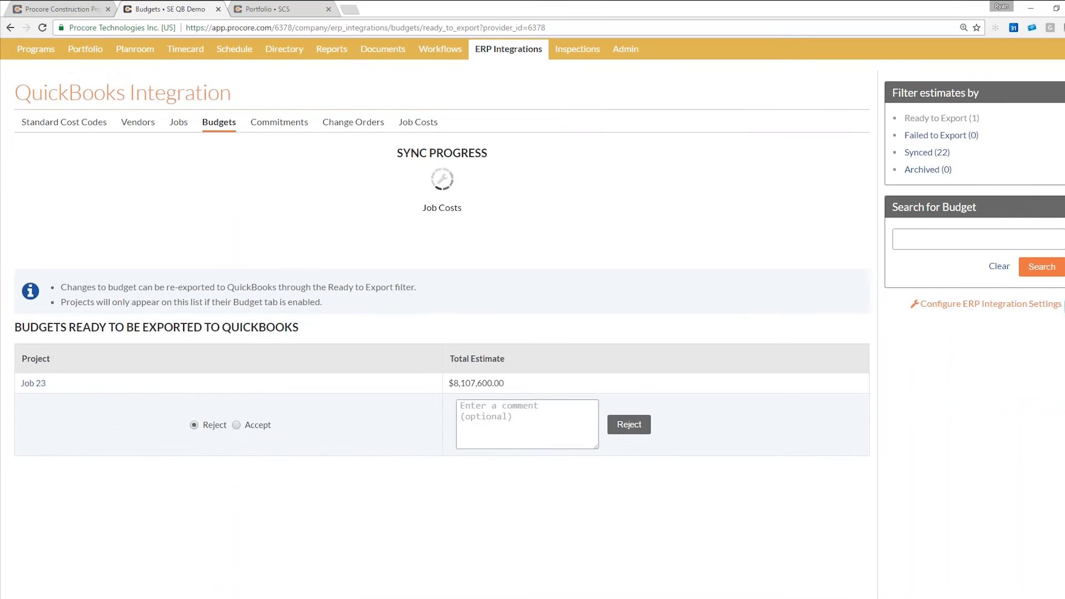
pyautogui.click(236, 425)
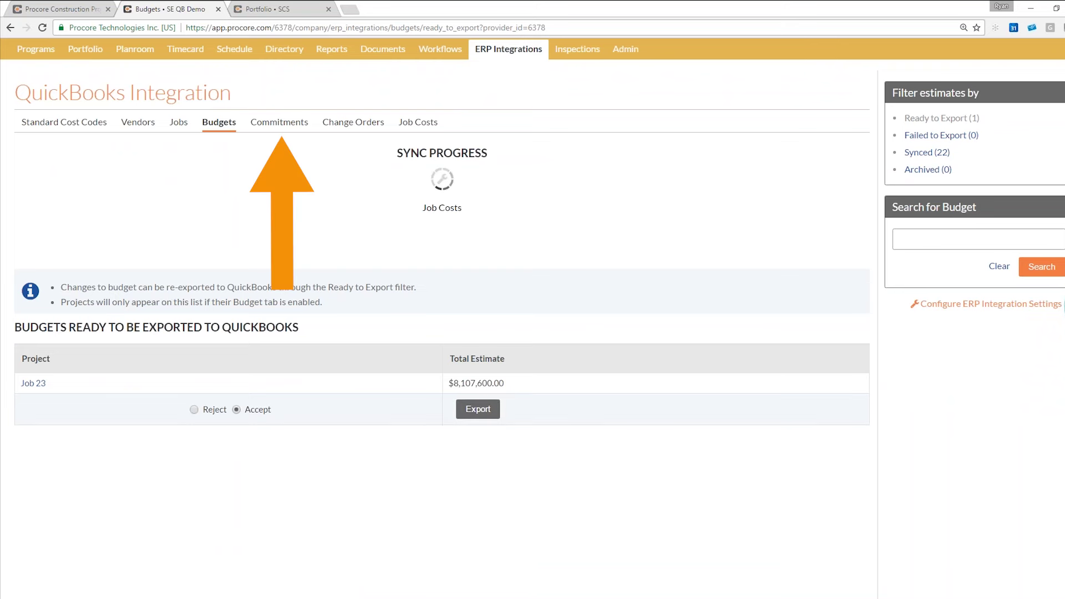
# Reject Gotham Demolition commitment #WTR34-018 ($1,200.00) from the QuickBooks export
pyautogui.click(297, 127)
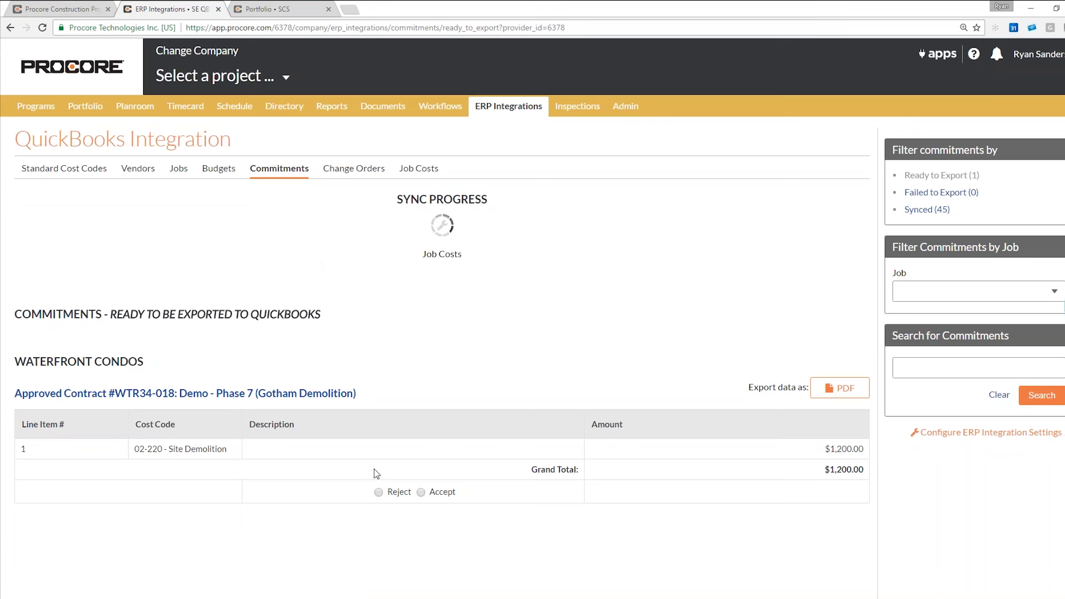
pyautogui.click(378, 493)
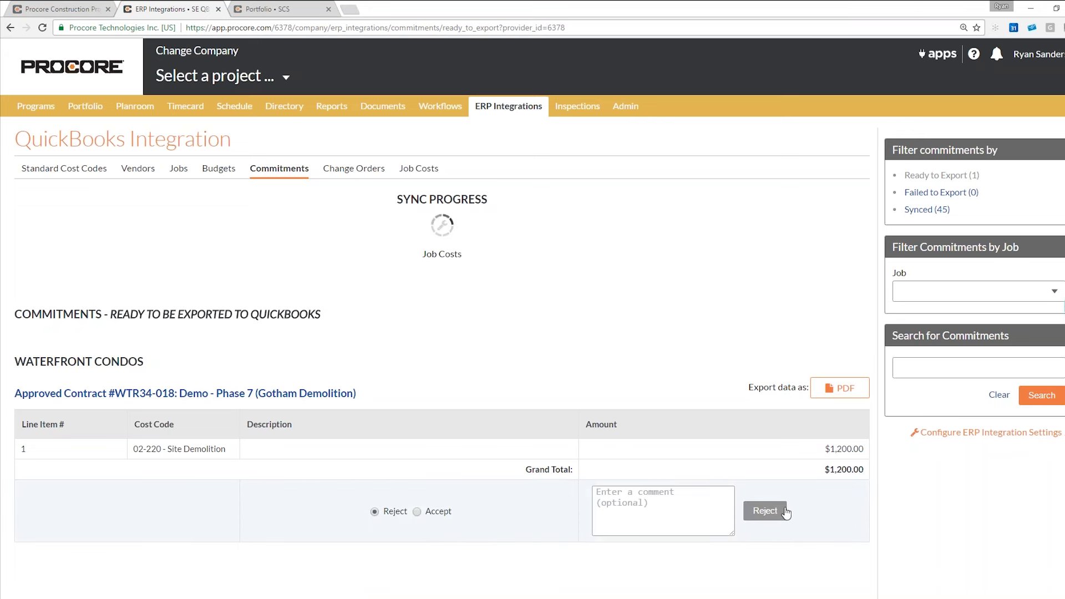
pyautogui.click(765, 511)
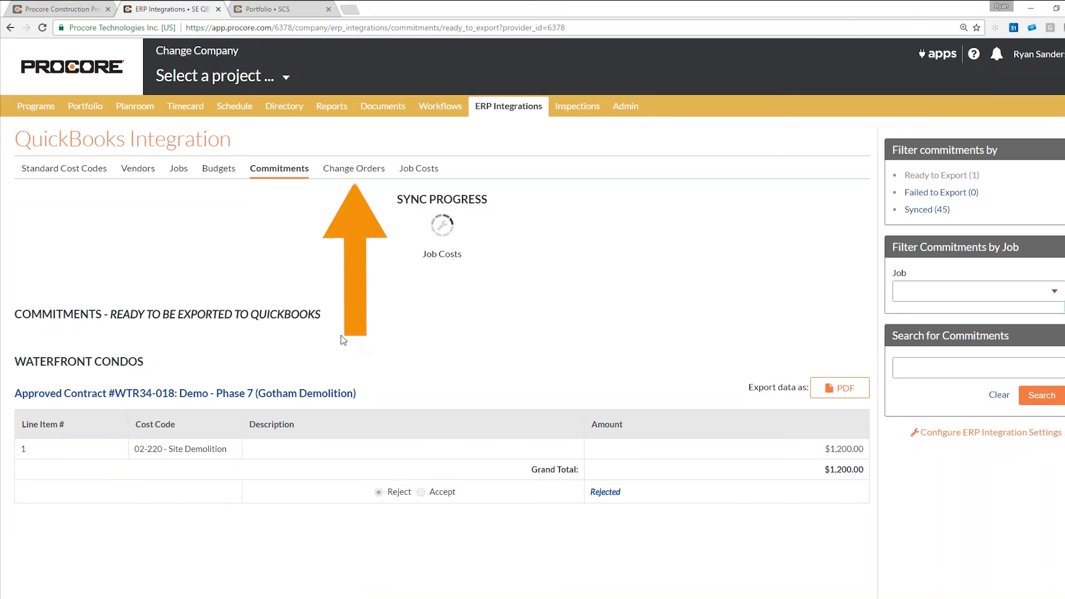
pyautogui.click(355, 170)
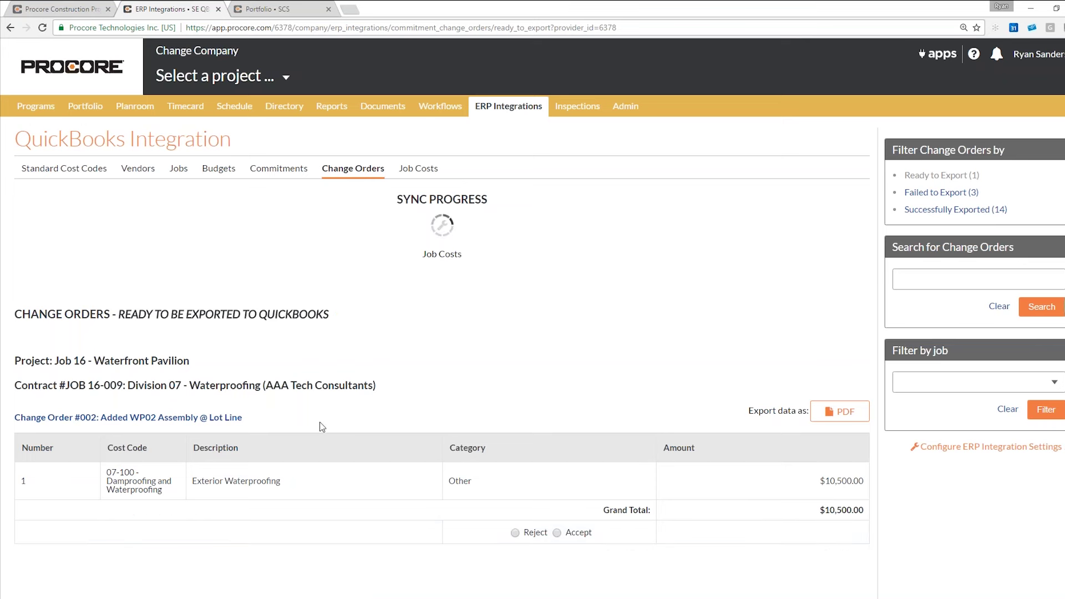
# Accept Change Order #002 ($10,500.00) and export it to QuickBooks
pyautogui.scroll(-1, 322, 426)
pyautogui.click(557, 476)
pyautogui.click(711, 477)
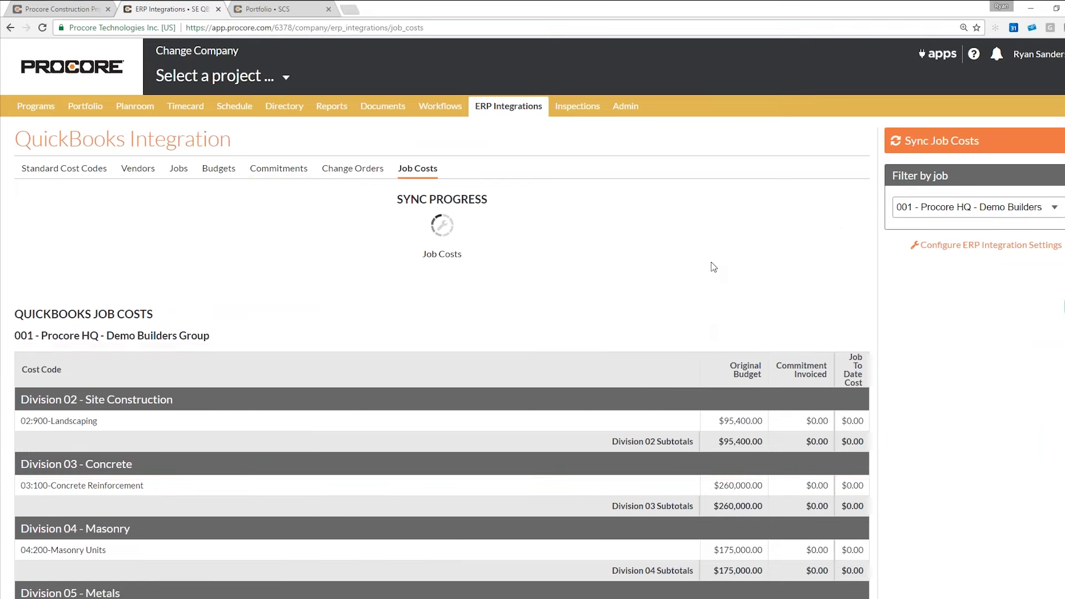
pyautogui.scroll(-1, 715, 266)
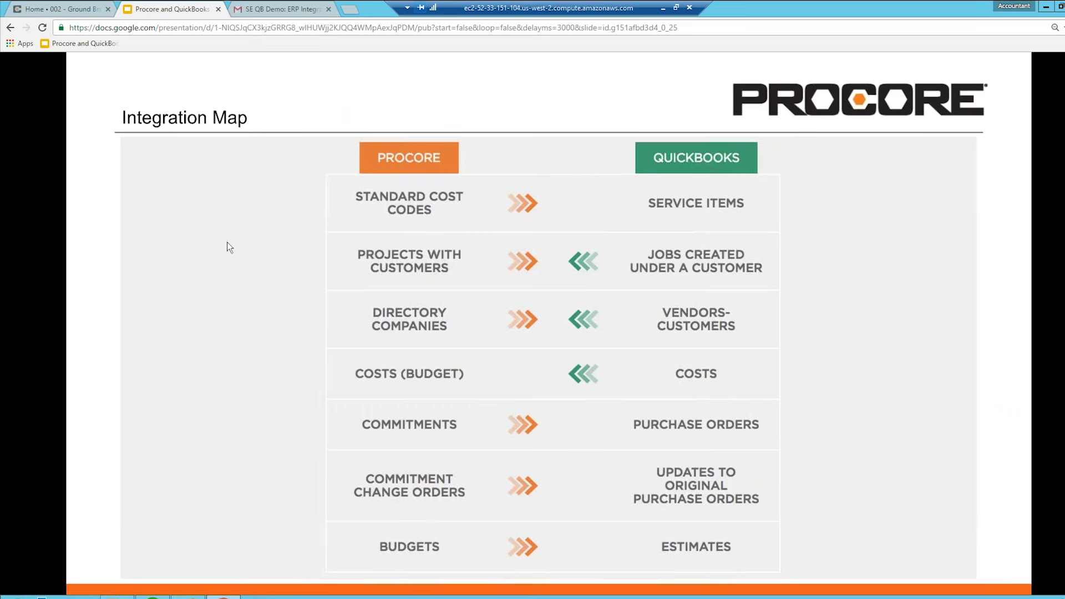
# Switch to the Gmail tab showing the ERP Integrations Daily Summary email
pyautogui.click(280, 9)
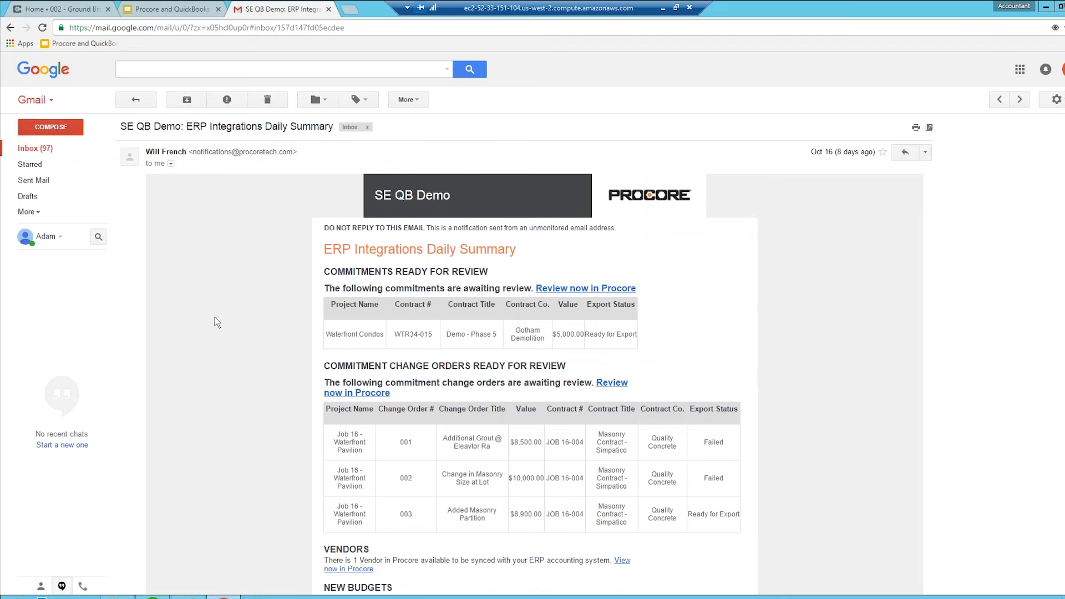
pyautogui.scroll(-1, 240, 318)
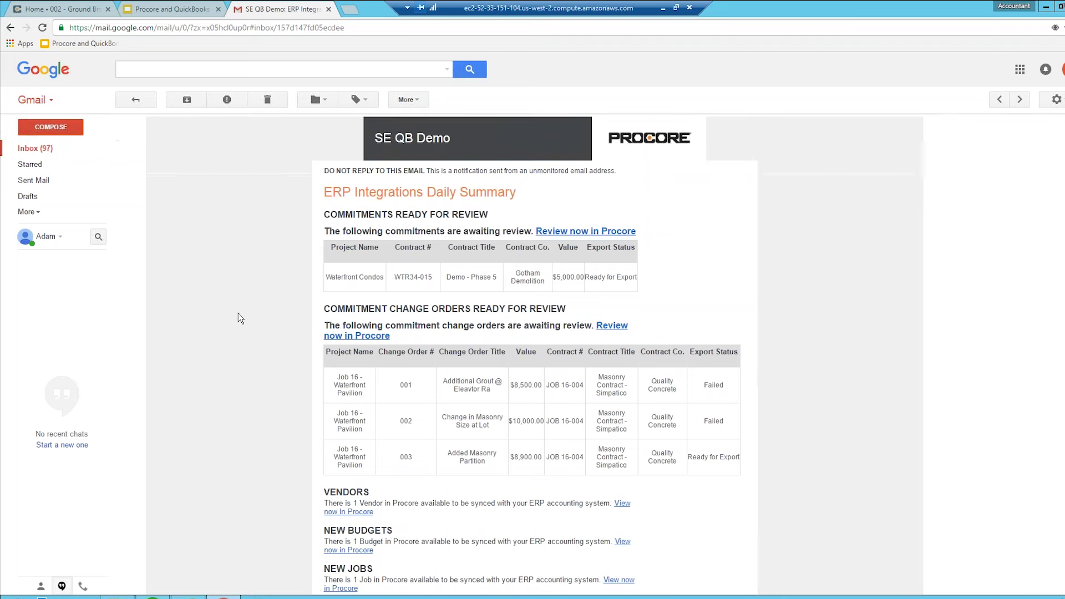
pyautogui.scroll(-1, 240, 318)
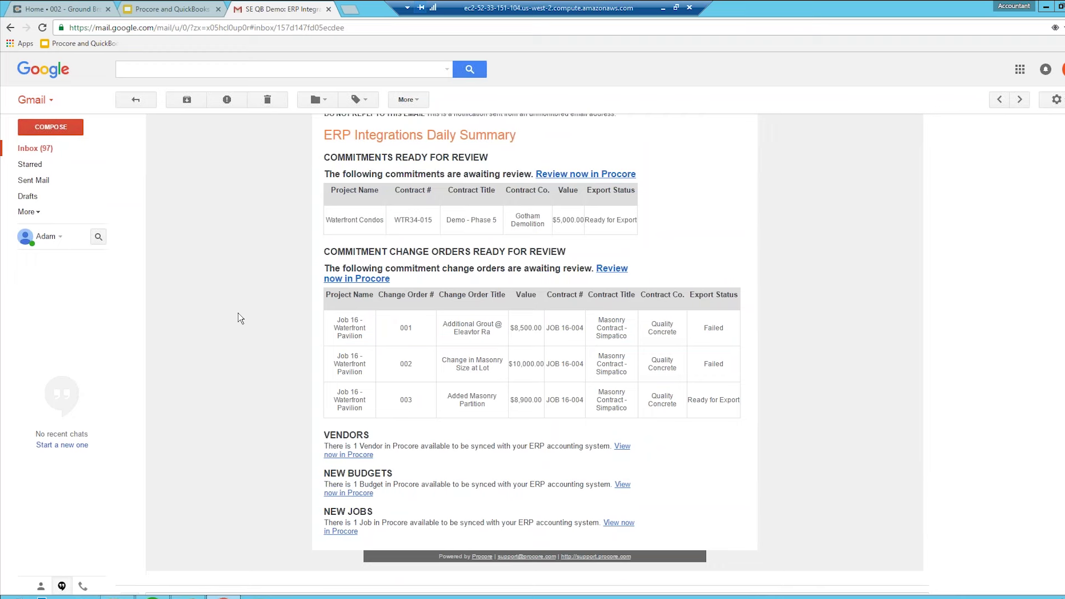
pyautogui.scroll(2, 240, 317)
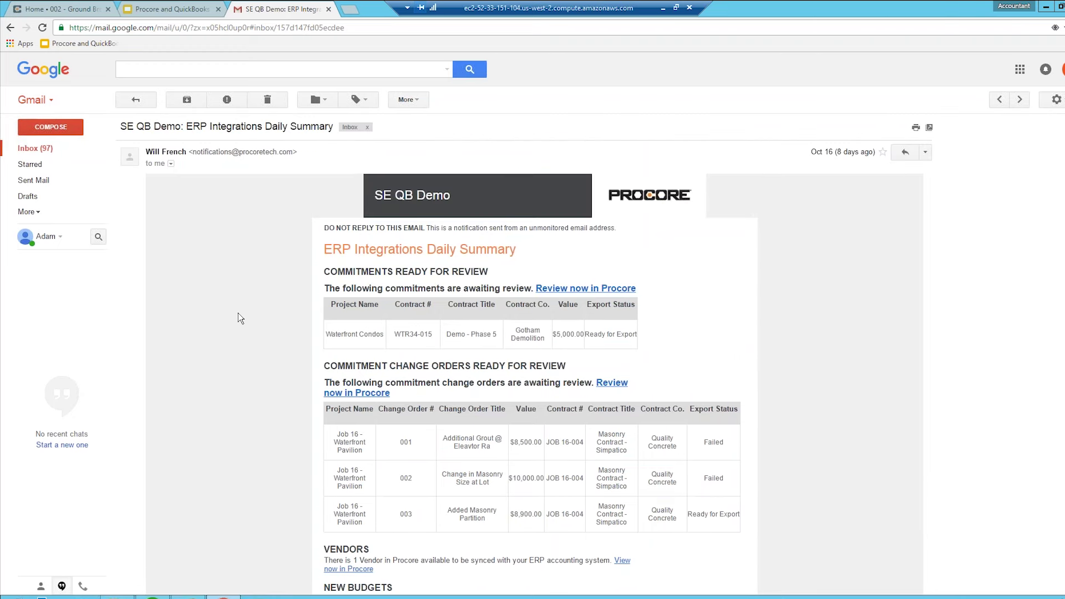